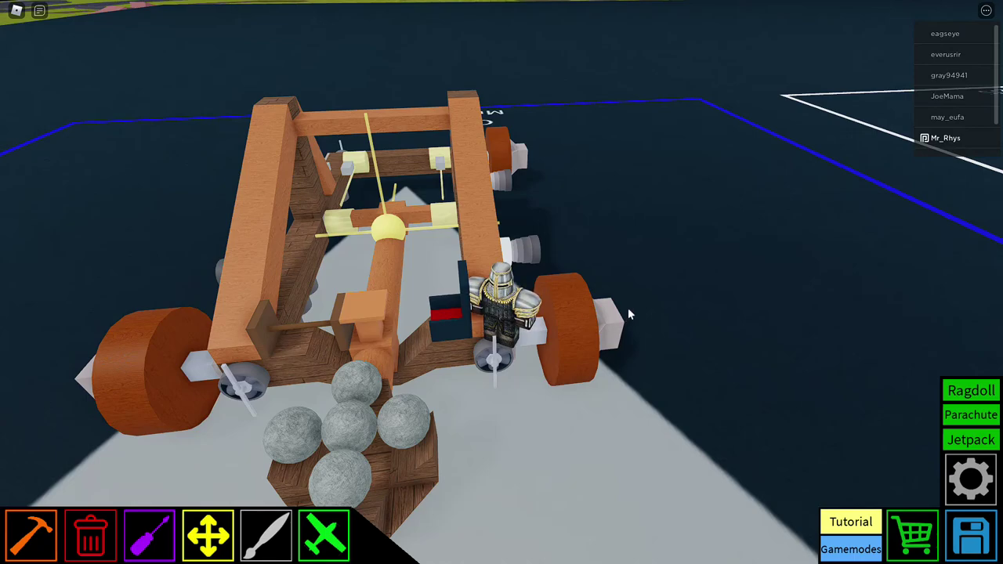
Spawn the wooden catapult from the build plot and view it from behind and ground level.
key("Left")
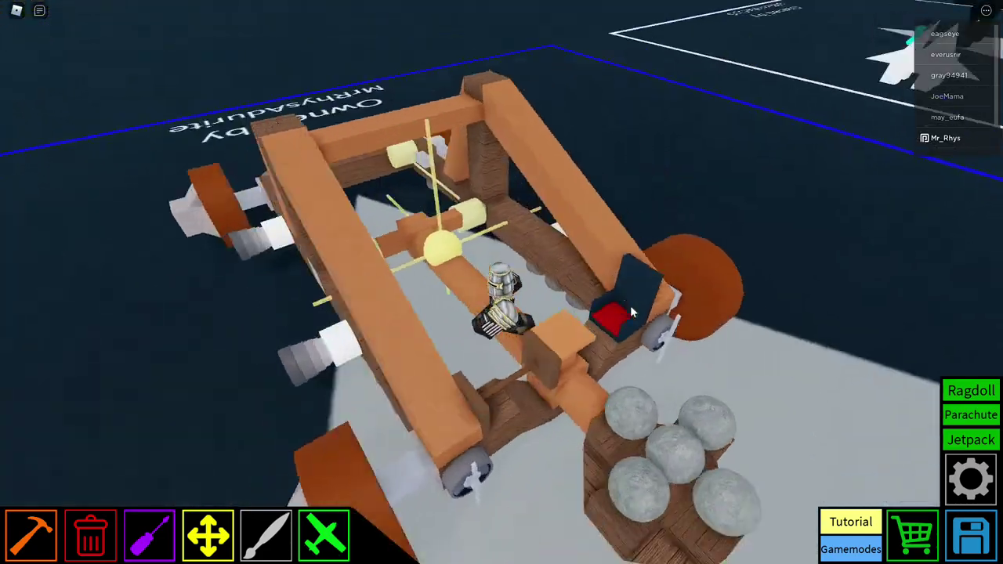
scroll(630, 306, "up", 5)
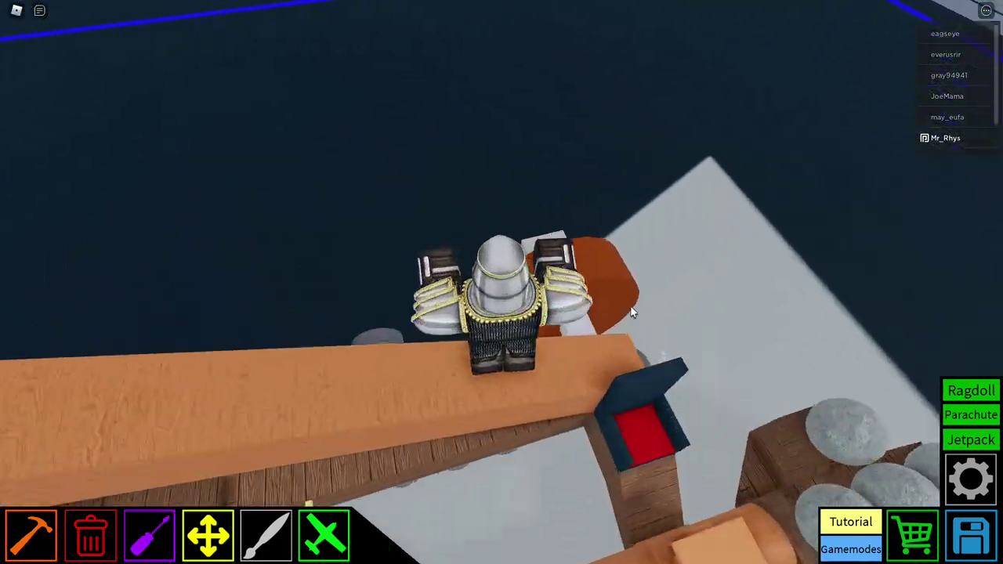
scroll(631, 307, "down", 5)
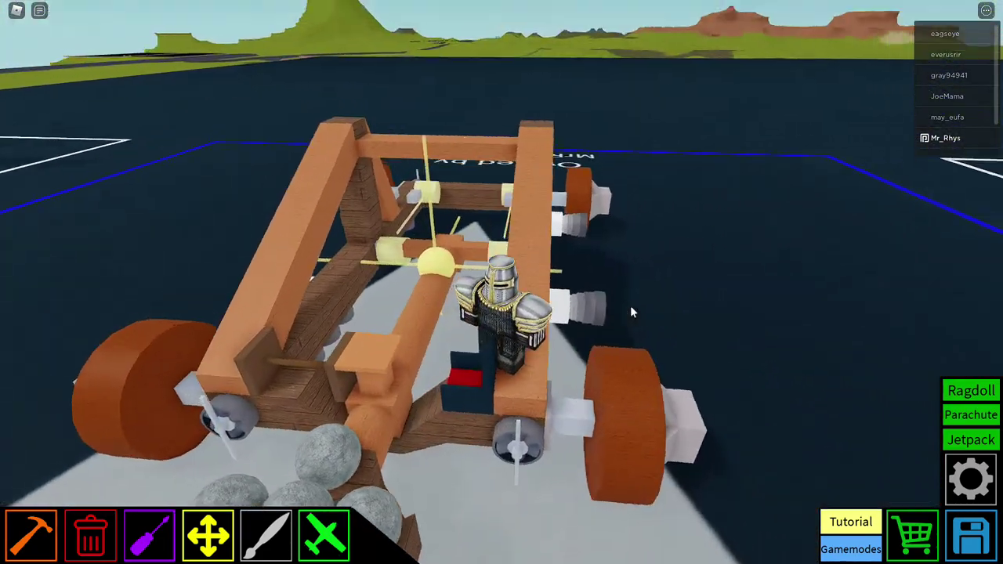
mouse_move(630, 305)
left_mouse_down()
mouse_move(632, 283)
mouse_move(616, 304)
left_mouse_up()
left_click(324, 533)
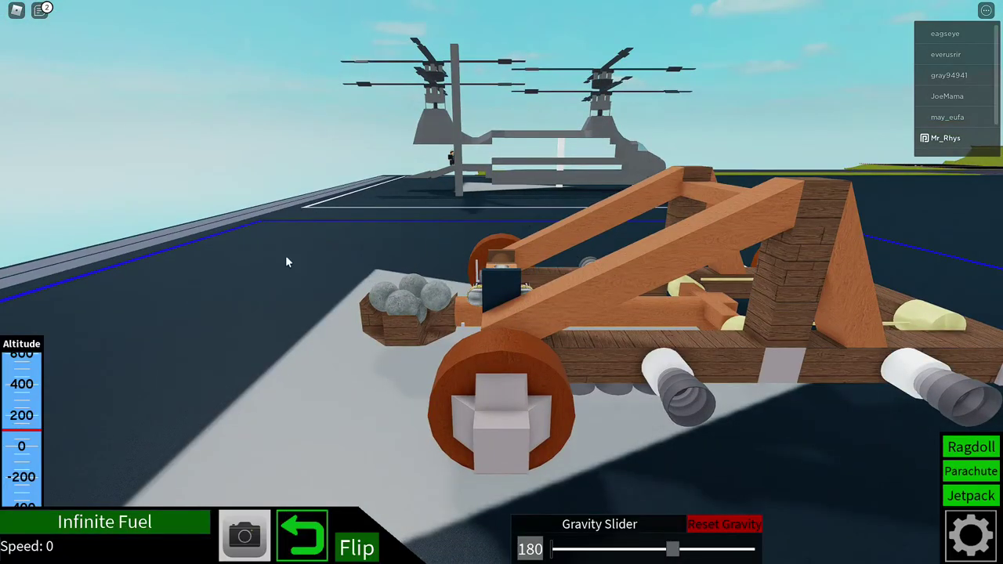
left_click_drag(285, 256, 302, 263)
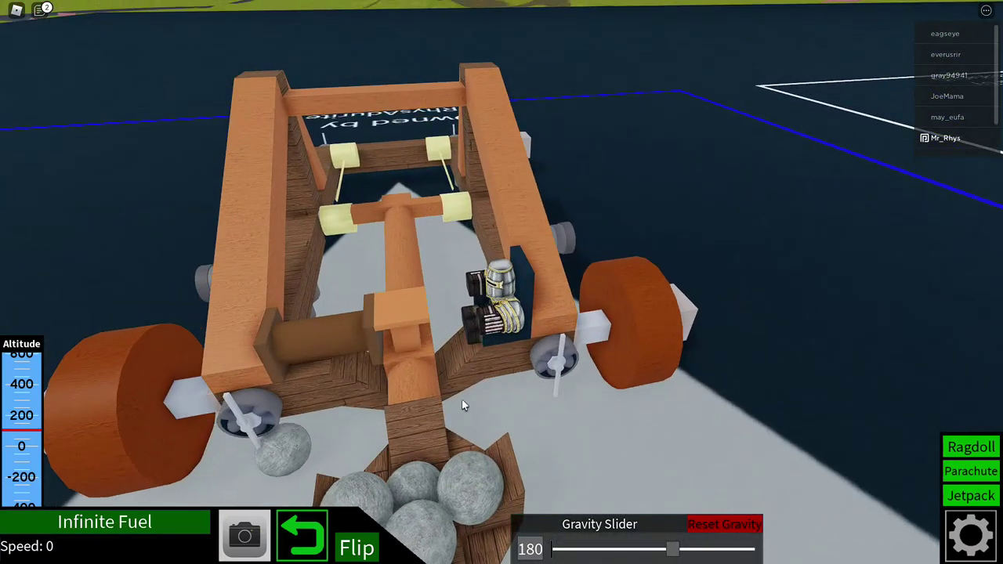
left_click_drag(462, 399, 462, 398)
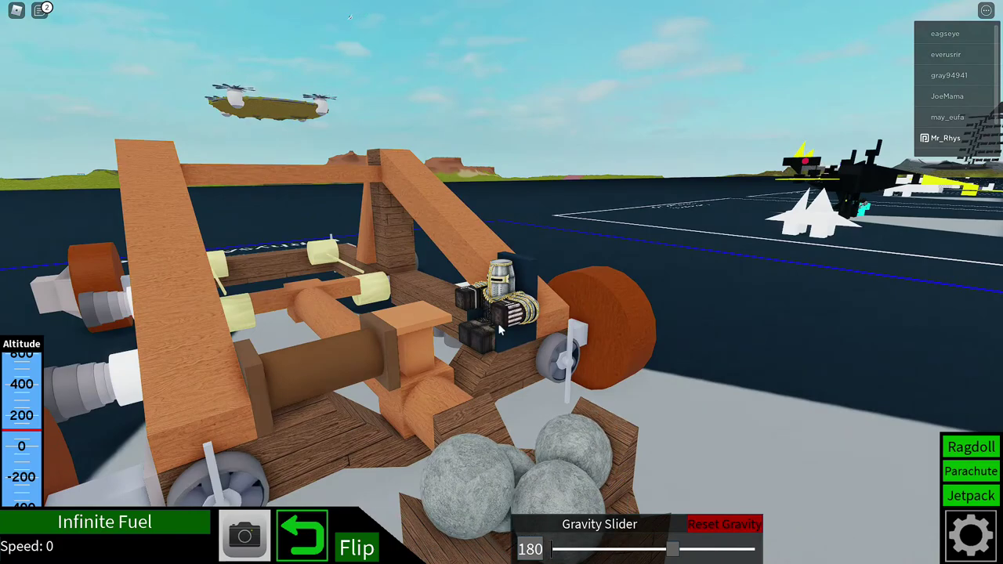
Orbit the catapult for rear, top-down, side, close-up and aerial runway views.
left_click_drag(500, 330, 958, 380)
scroll(433, 213, "down", 5)
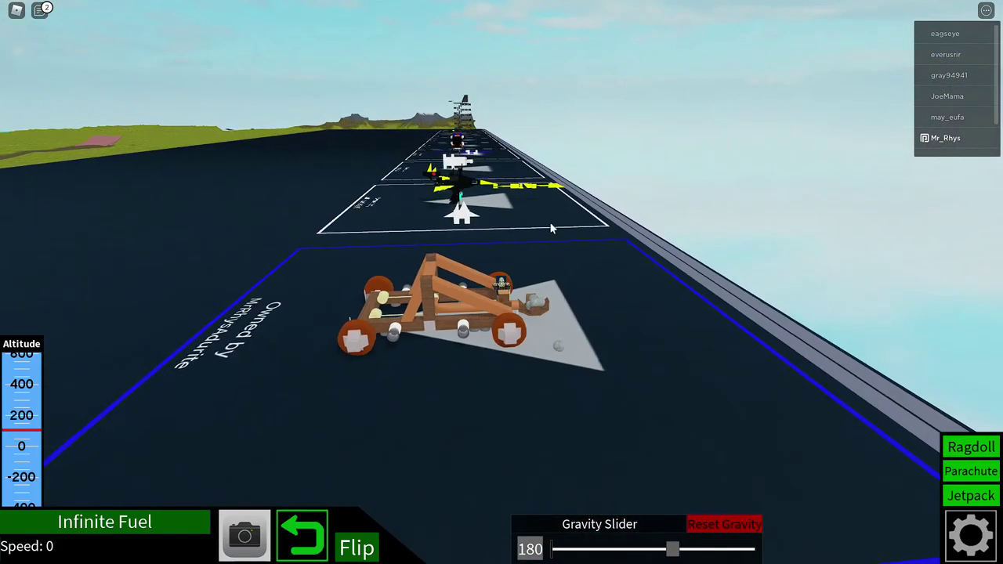
scroll(551, 227, "up", 5)
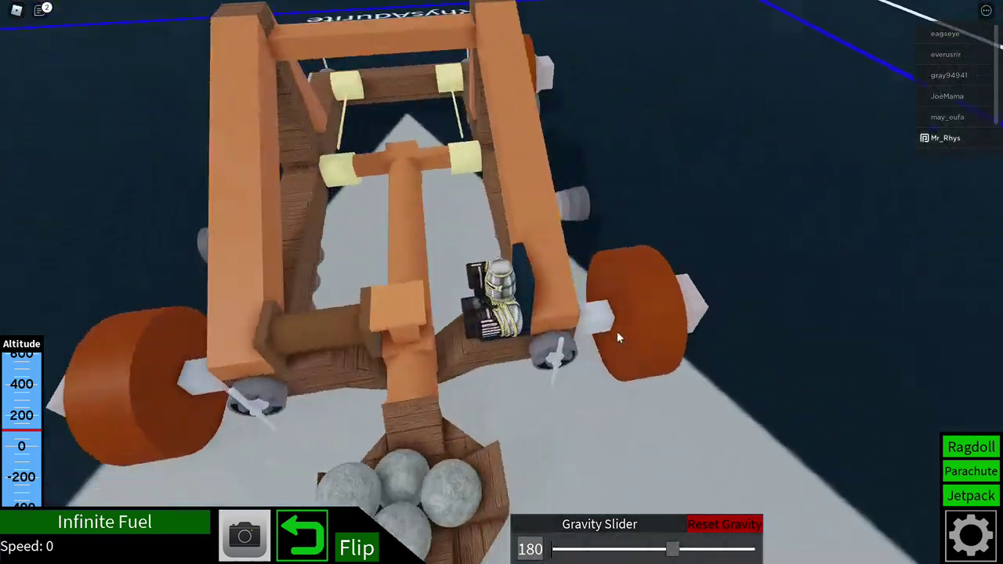
mouse_move(551, 227)
left_mouse_down()
mouse_move(617, 331)
mouse_move(596, 467)
left_mouse_up()
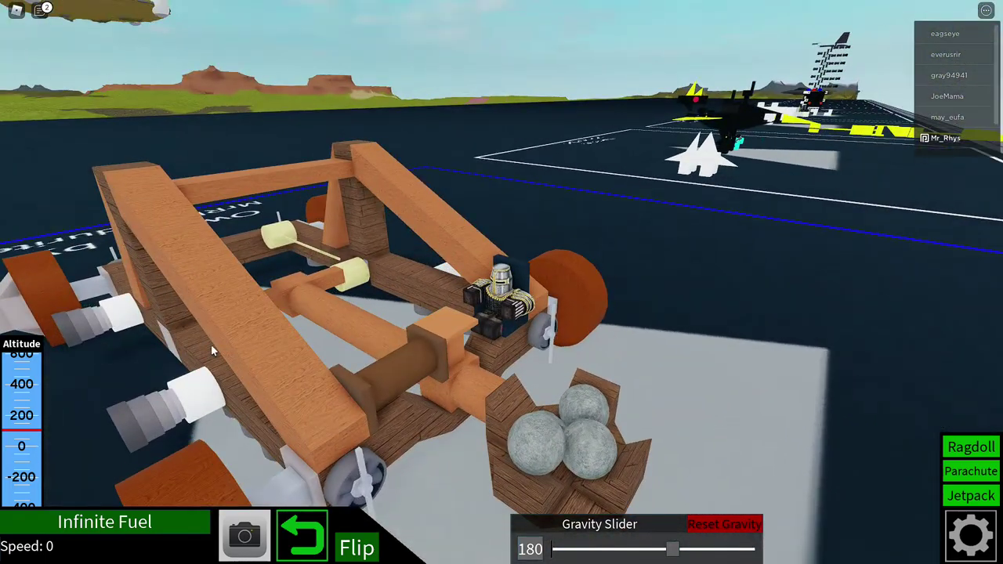
left_click_drag(471, 436, 541, 402)
scroll(541, 402, "down", 5)
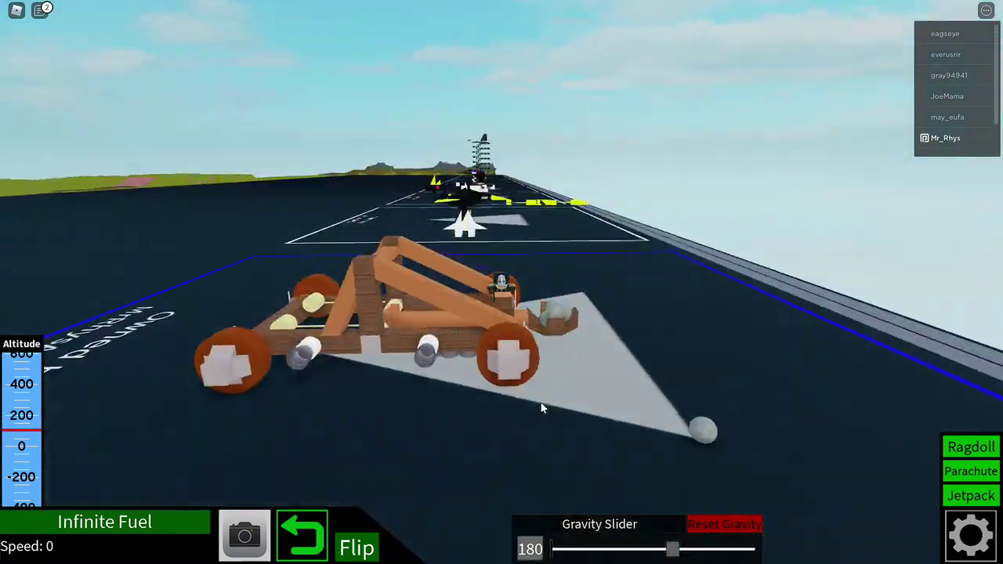
left_click_drag(383, 400, 383, 400)
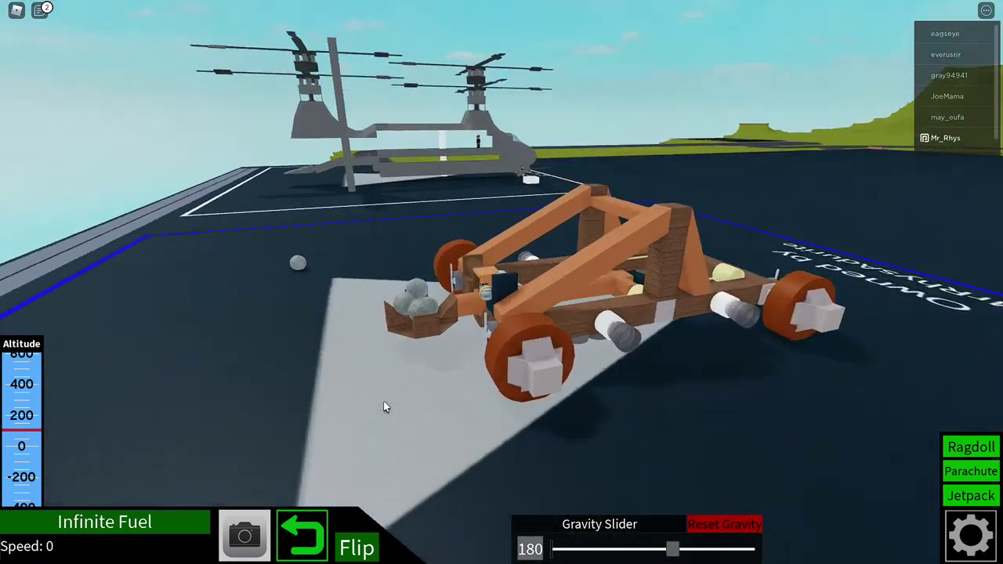
scroll(384, 401, "up", 4)
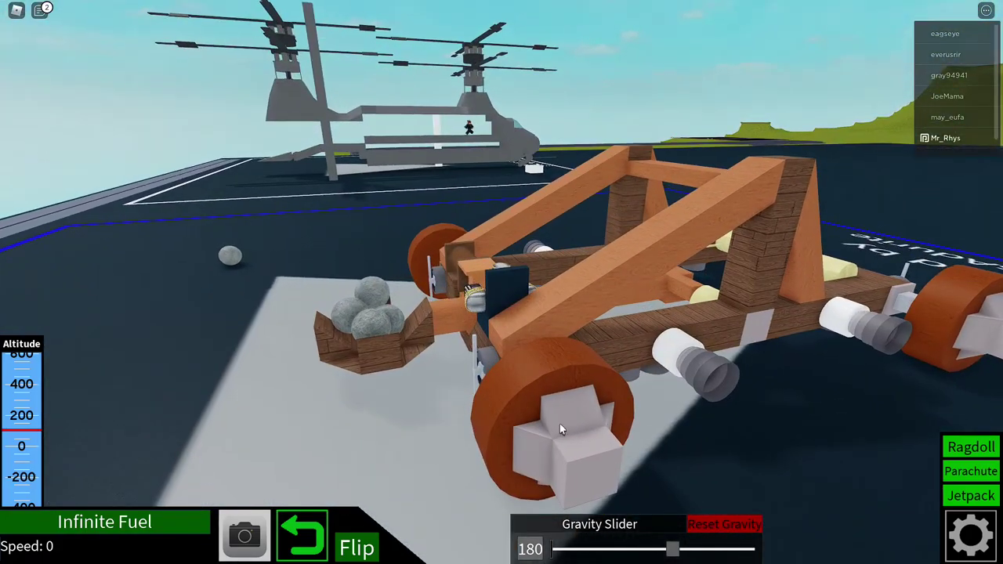
left_click_drag(384, 400, 612, 422)
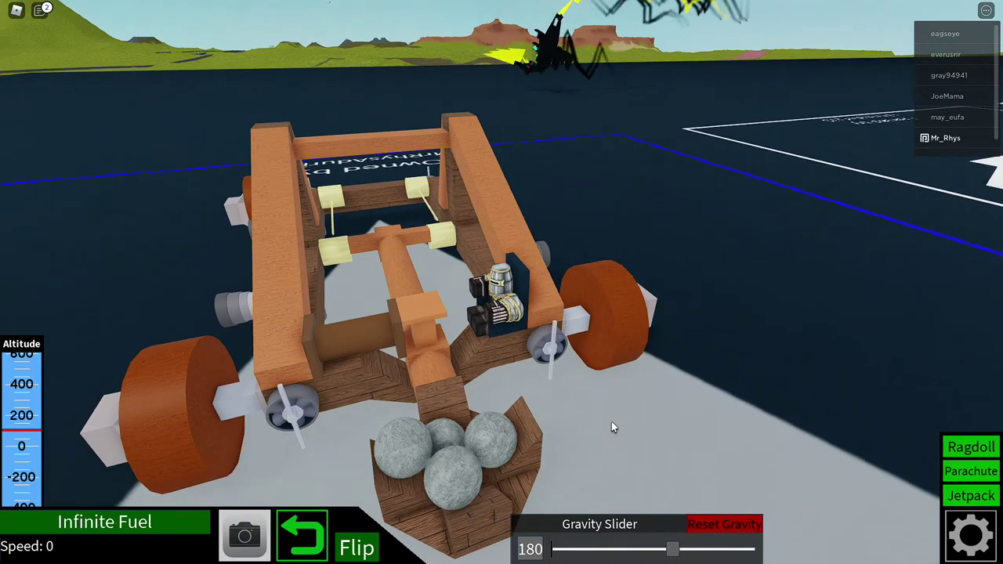
scroll(611, 421, "down", 6)
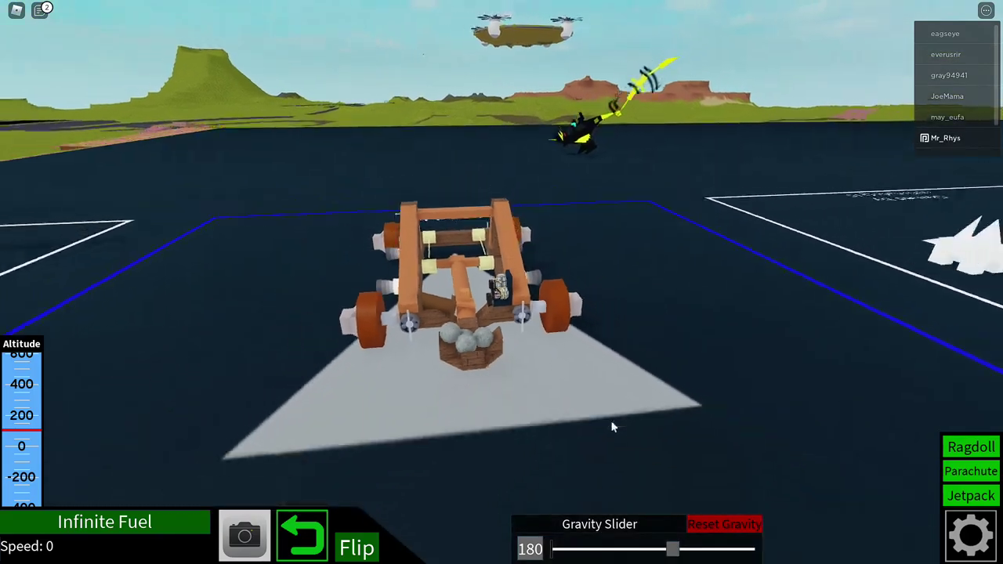
left_click_drag(612, 422, 611, 422)
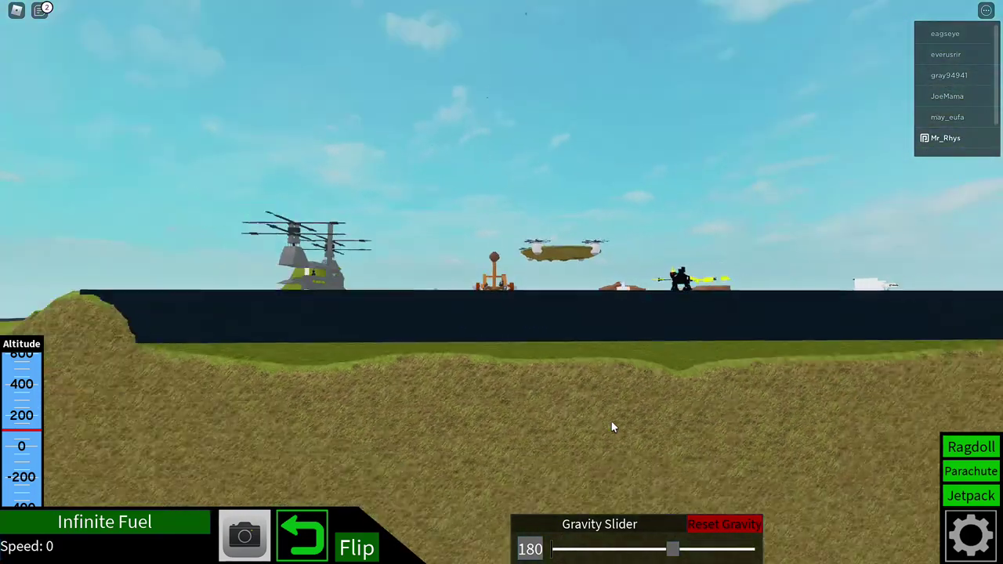
scroll(611, 421, "up", 6)
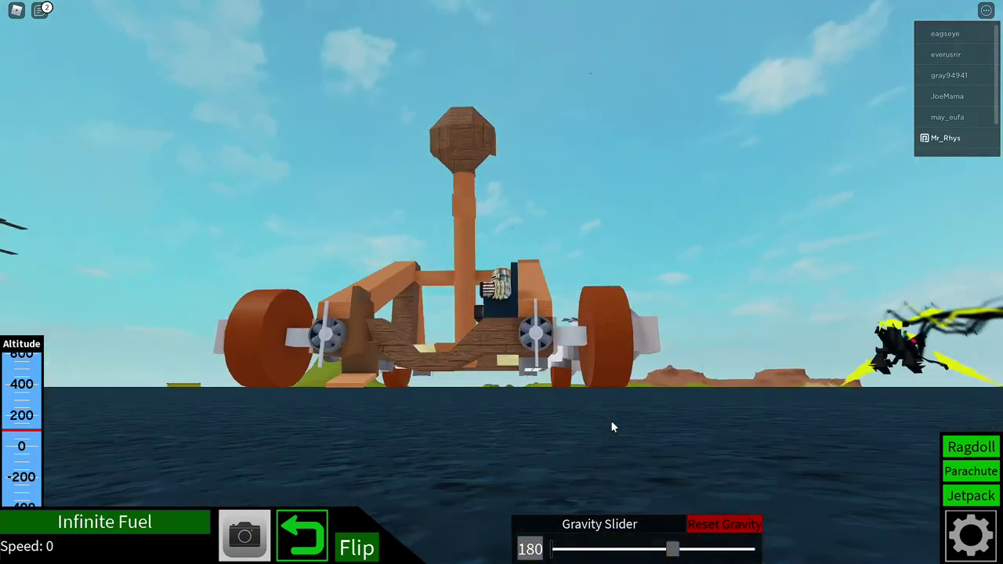
scroll(612, 422, "down", 6)
left_click_drag(611, 422, 612, 422)
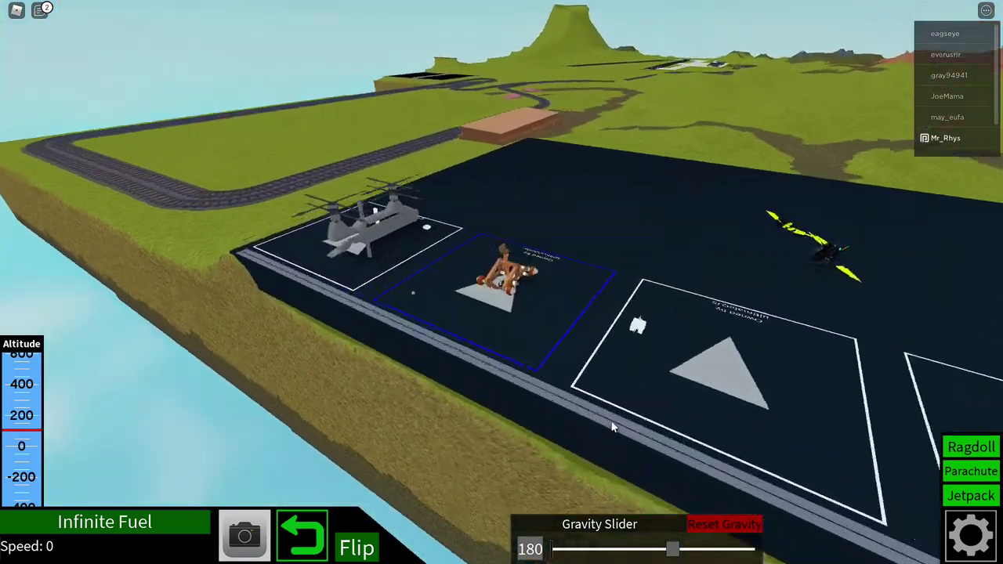
scroll(392, 488, "up", 6)
Return to build mode and respawn the catapult, viewing it from above and the far side.
left_click(302, 536)
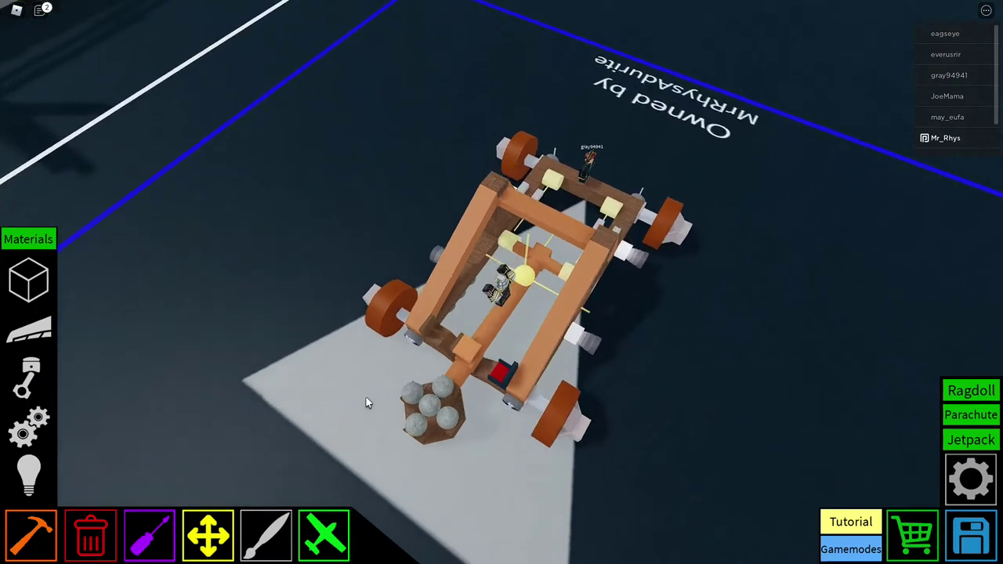
scroll(353, 527, "up", 4)
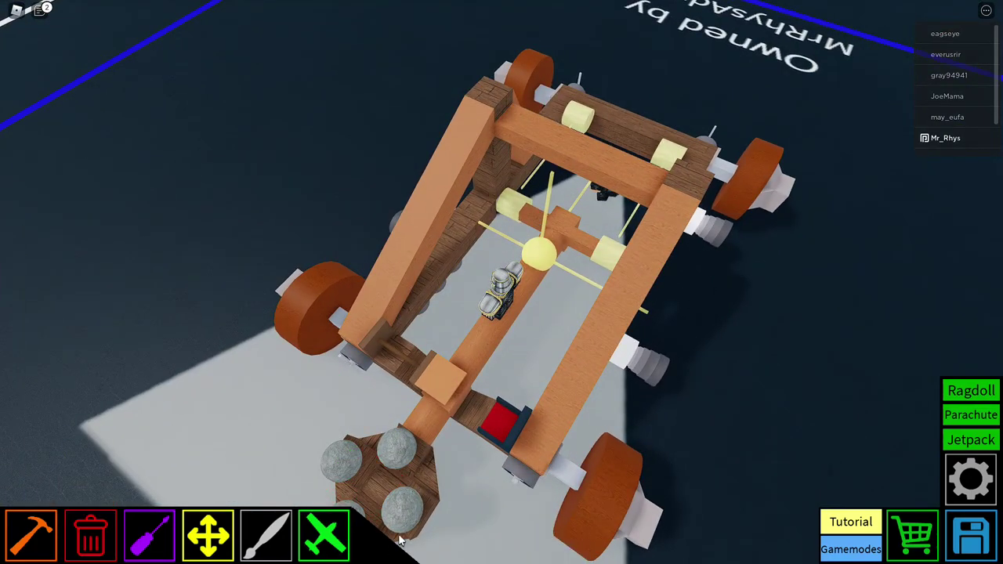
left_click(349, 547)
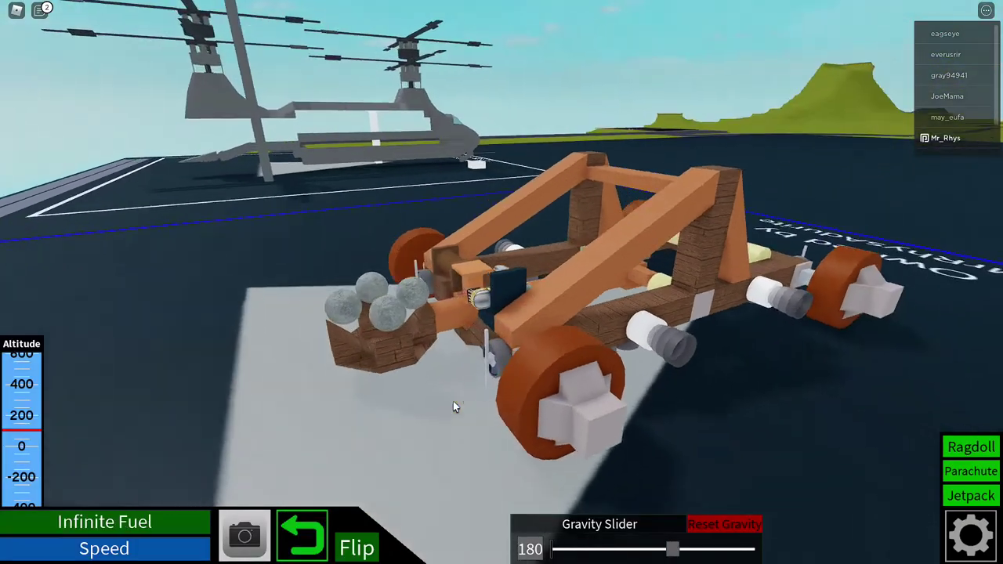
scroll(458, 377, "up", 6)
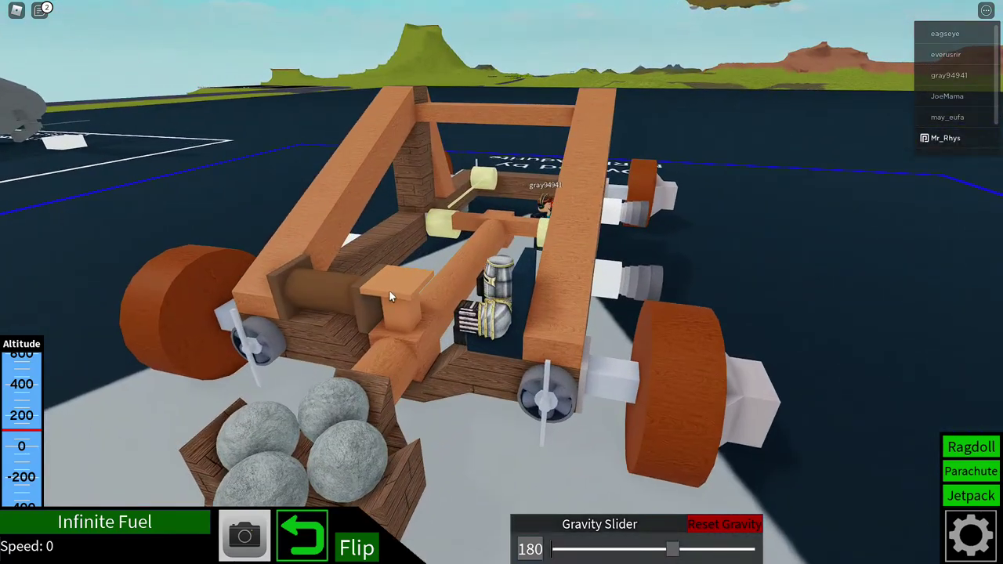
scroll(460, 290, "down", 6)
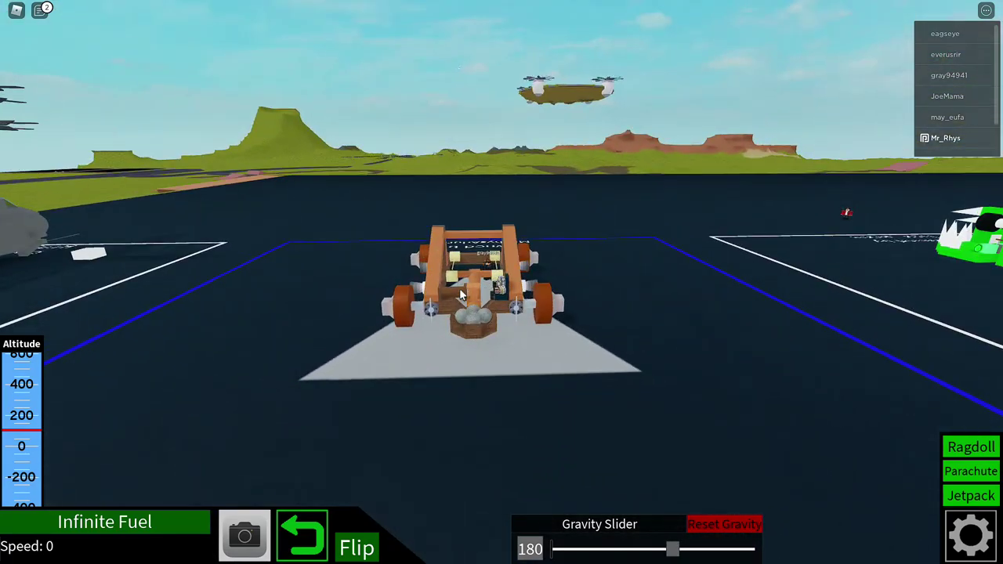
scroll(459, 288, "down", 5)
left_click_drag(460, 288, 460, 289)
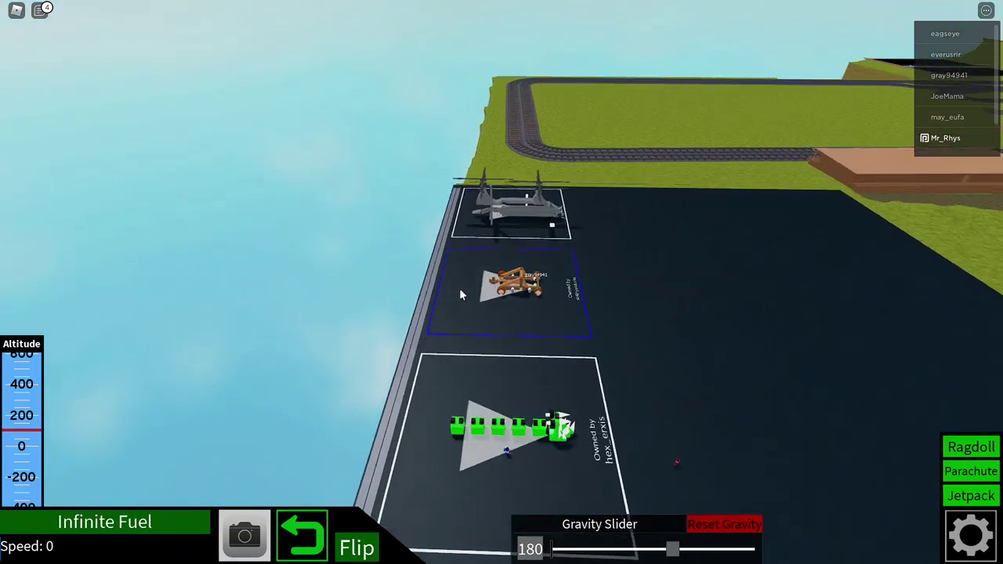
scroll(459, 288, "up", 4)
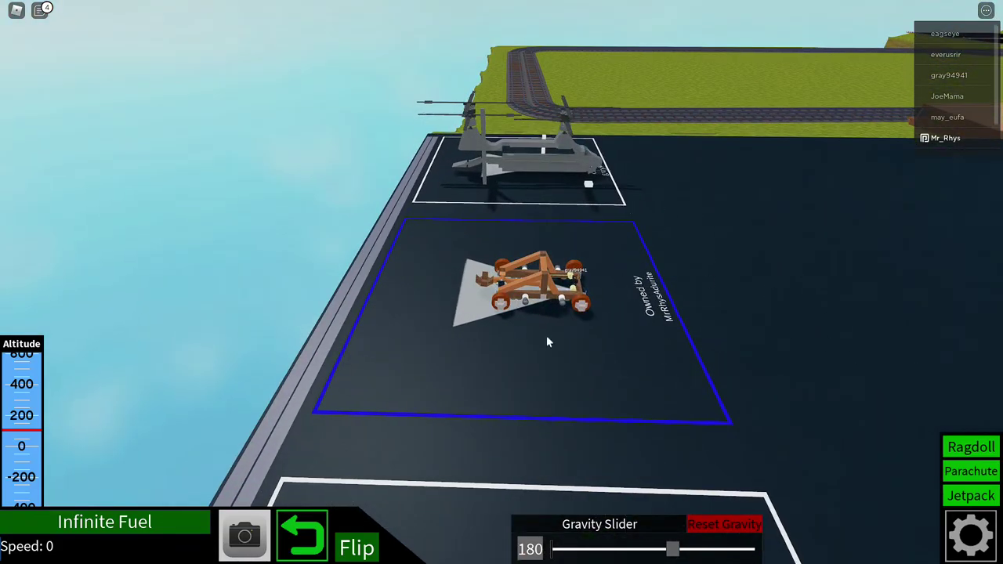
right_click(791, 194)
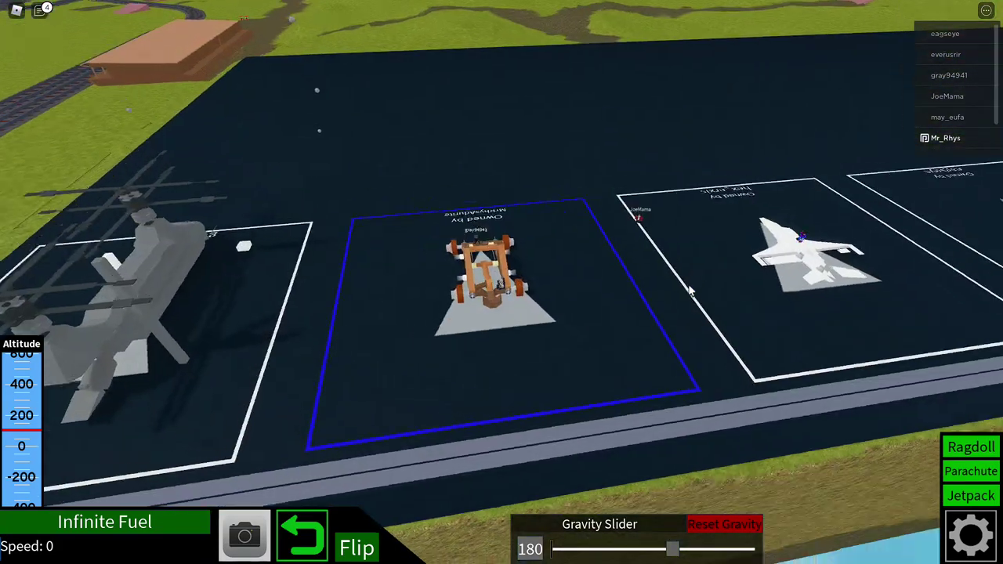
left_click_drag(688, 288, 688, 284)
scroll(688, 284, "up", 5)
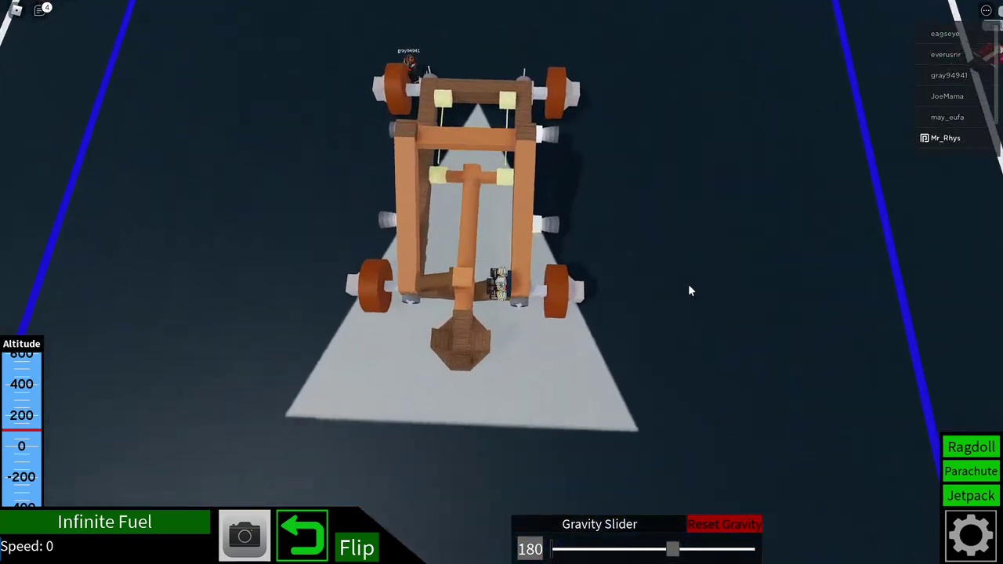
scroll(631, 301, "up", 3)
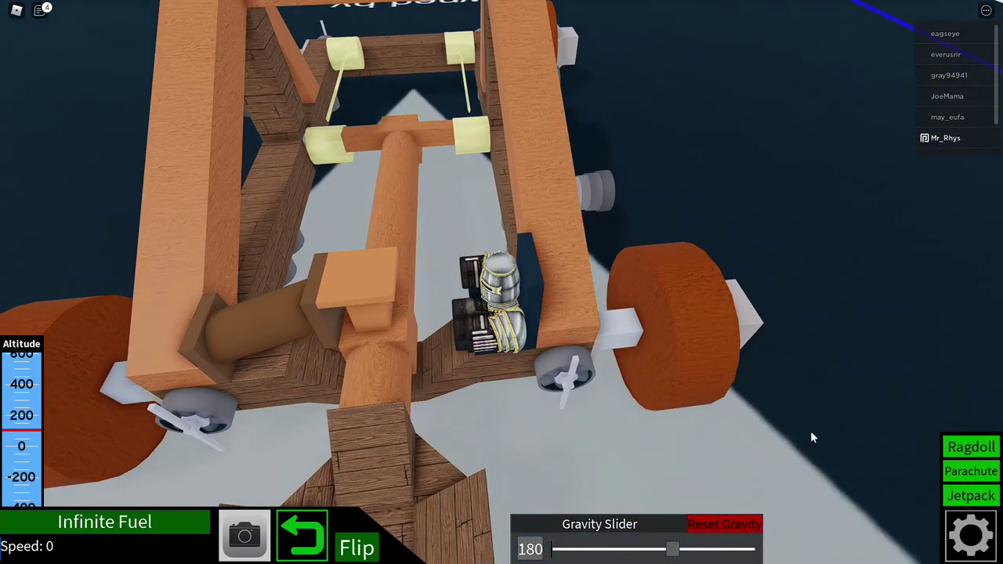
Go back to build mode again and respawn the catapult with a full stone load.
left_click(302, 535)
scroll(812, 437, "down", 5)
right_click(787, 434)
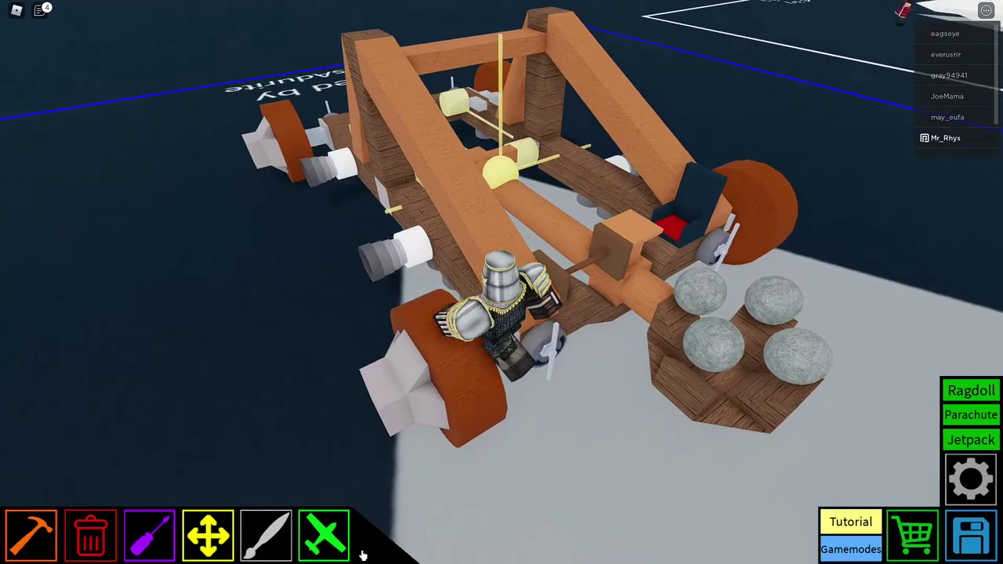
left_click(325, 535)
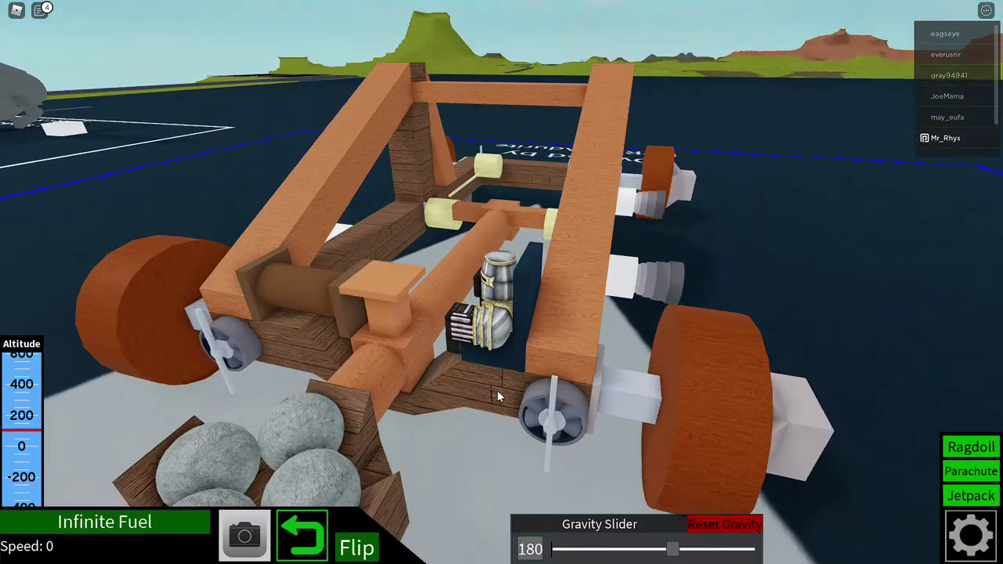
Drive the catapult forward along the runway in bursts with W.
key("Left")
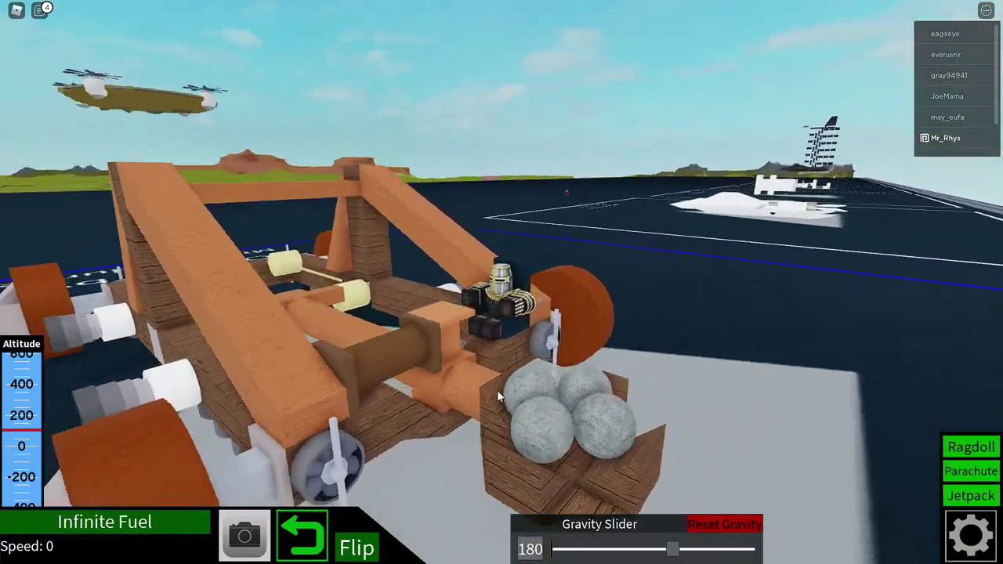
key("w")
scroll(497, 390, "down", 5)
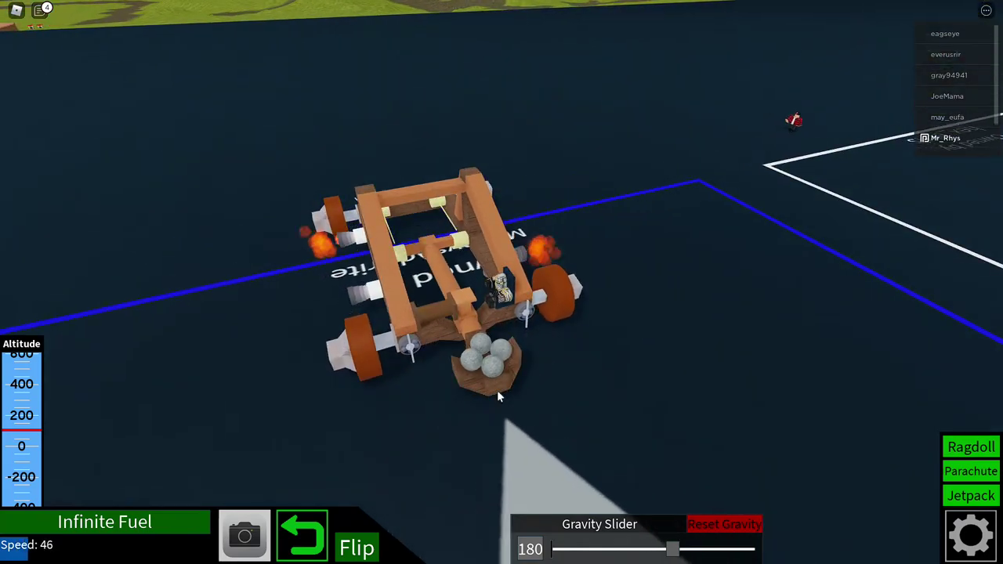
key("w")
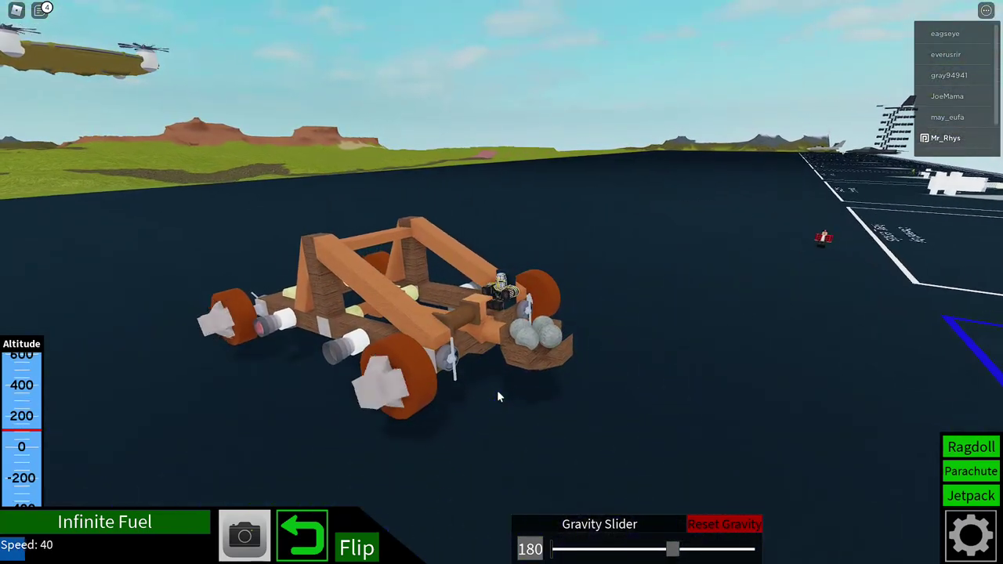
key("w")
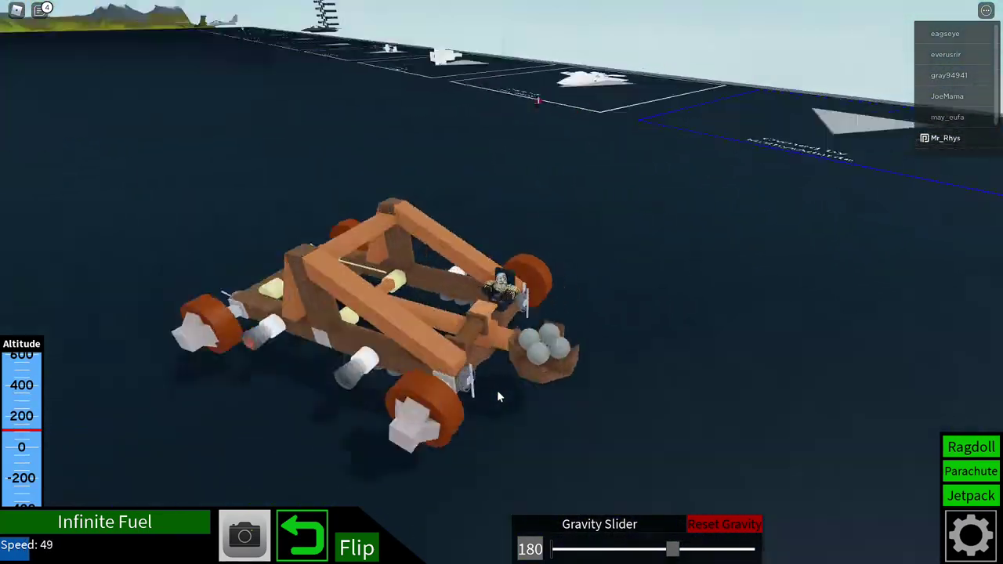
key("w")
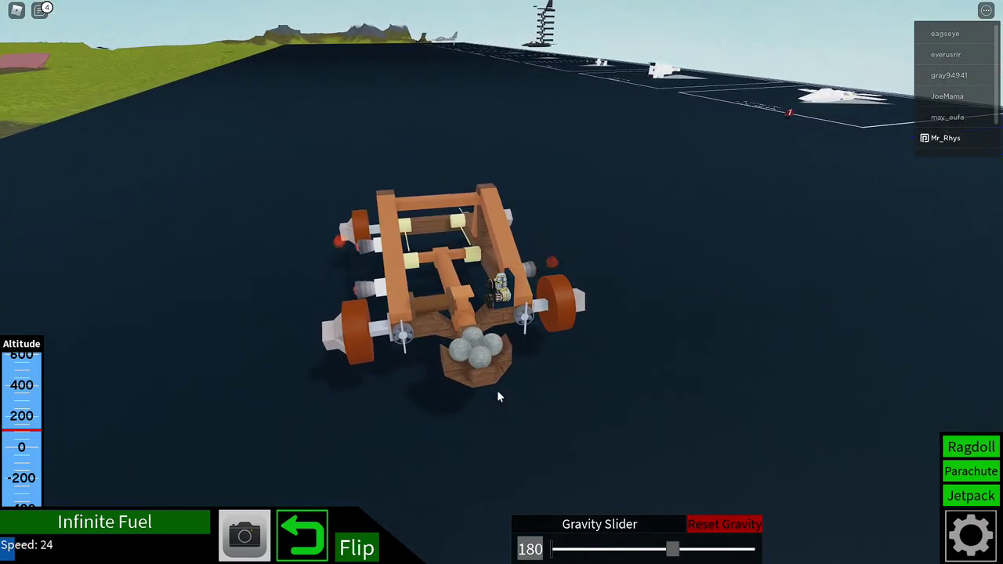
key("w")
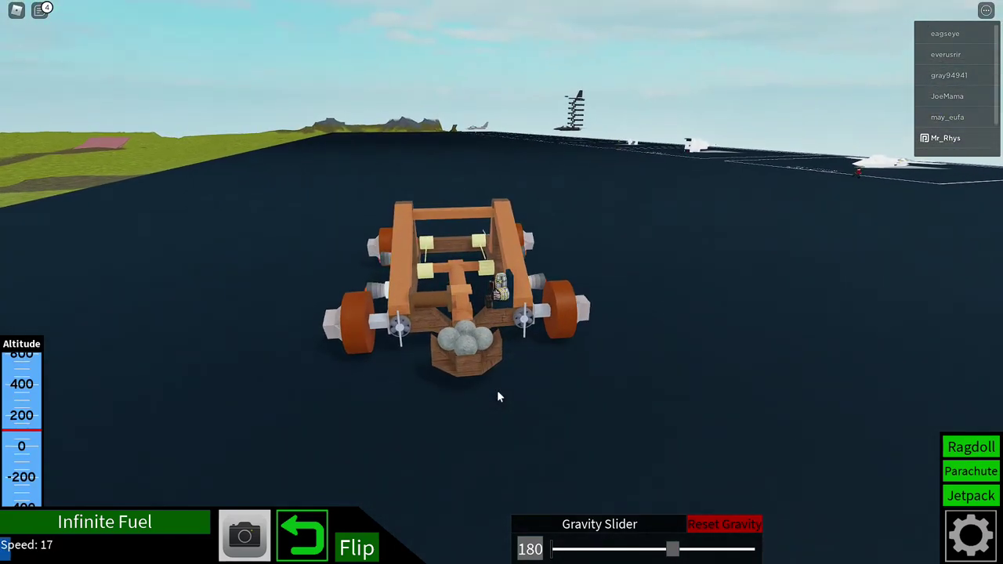
key("w")
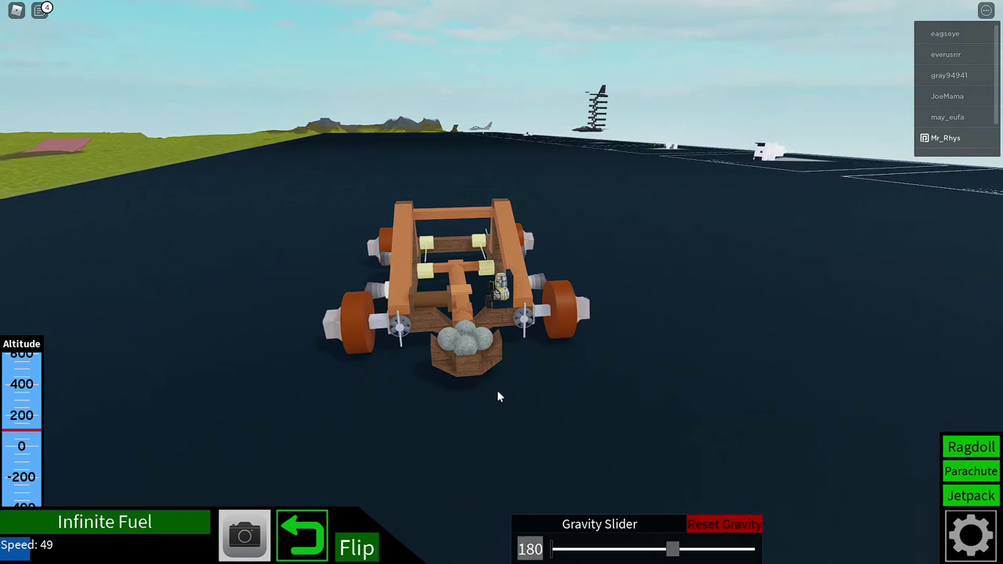
key("w")
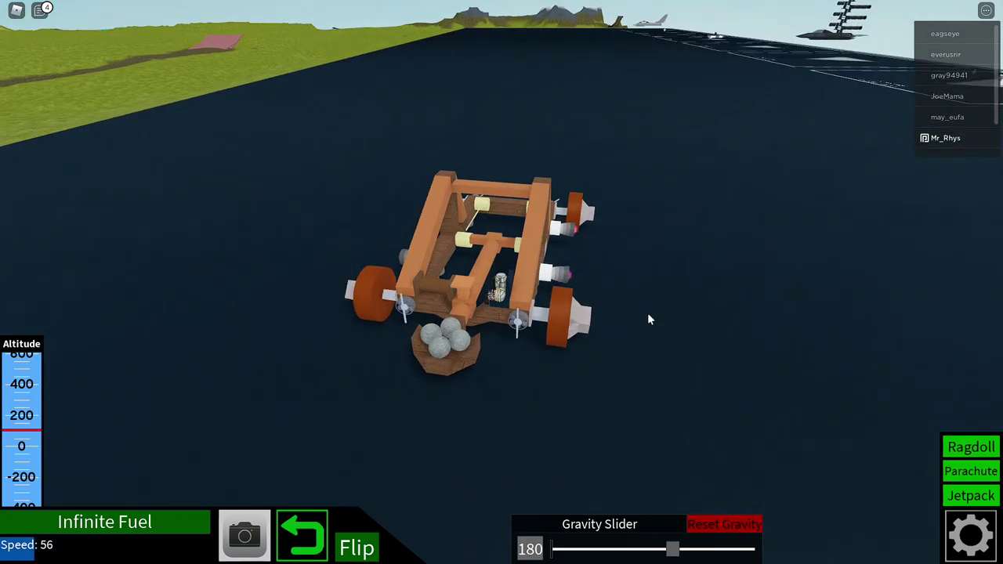
Drive the catapult on to a stop, then orbit for close side and angled top views.
left_click_drag(647, 313, 651, 302)
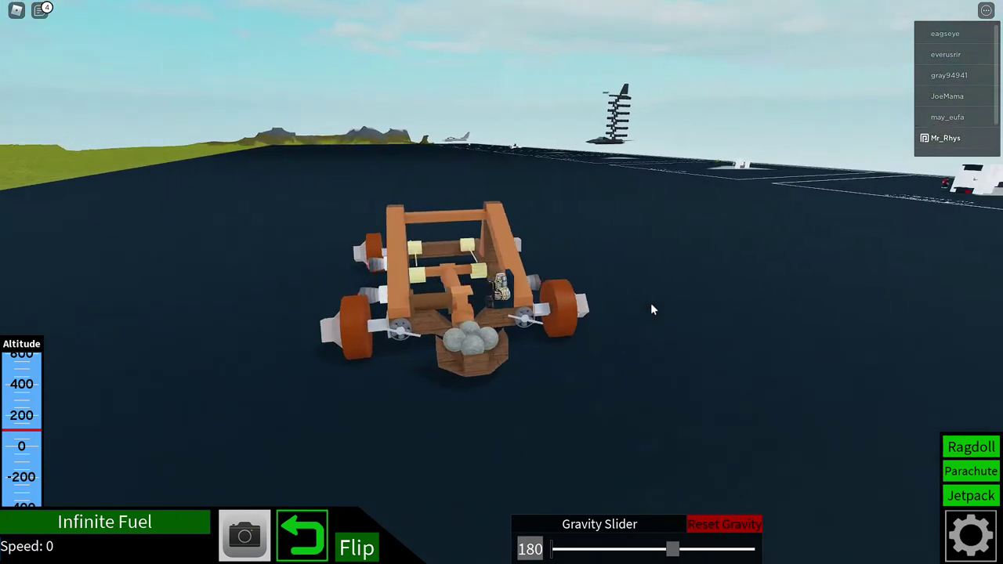
key("w")
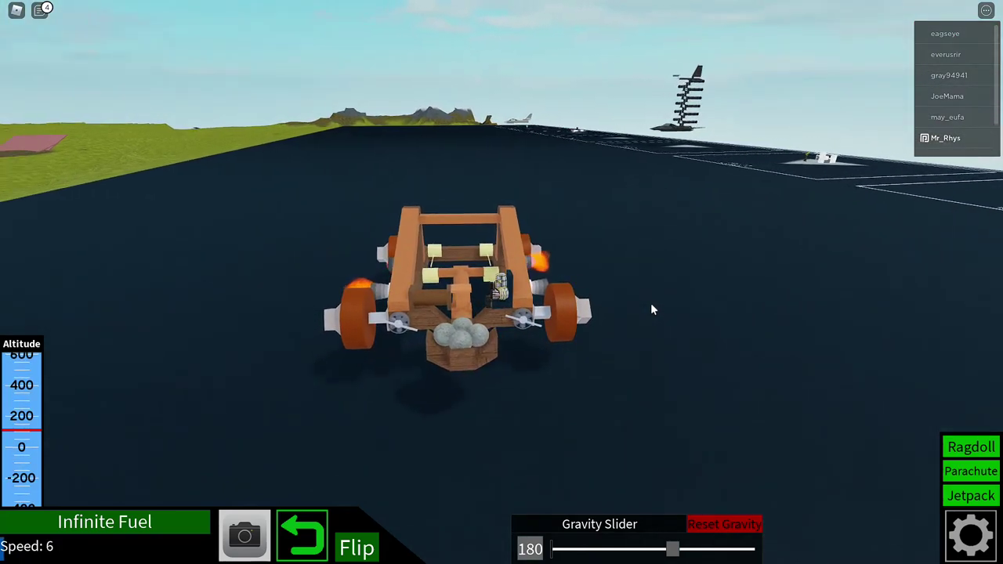
key("w")
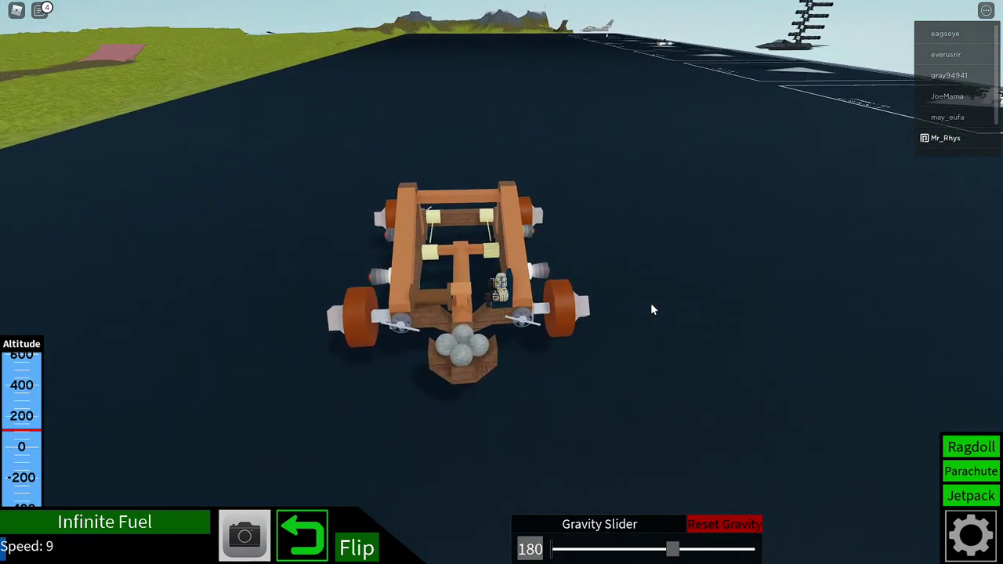
key("w")
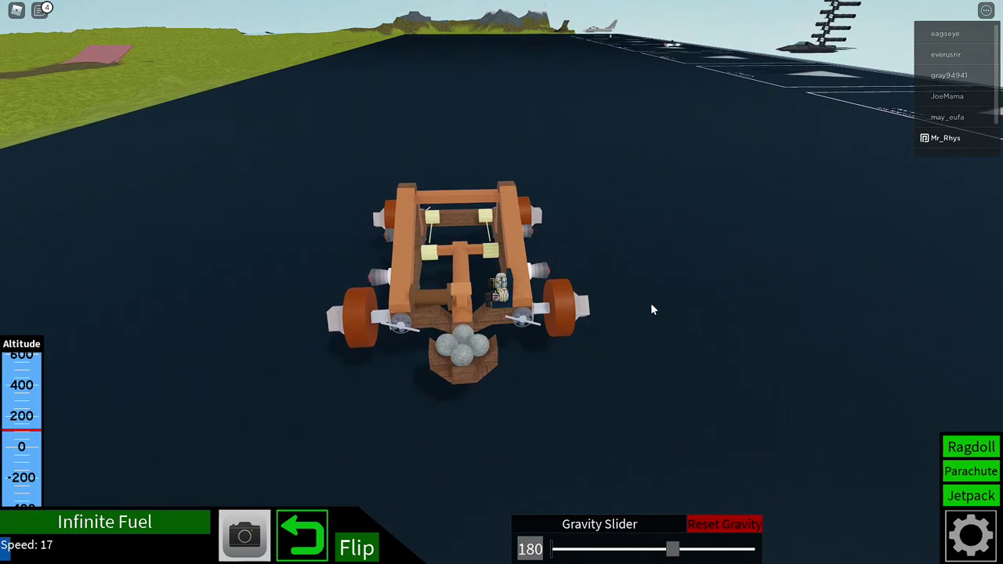
key("w")
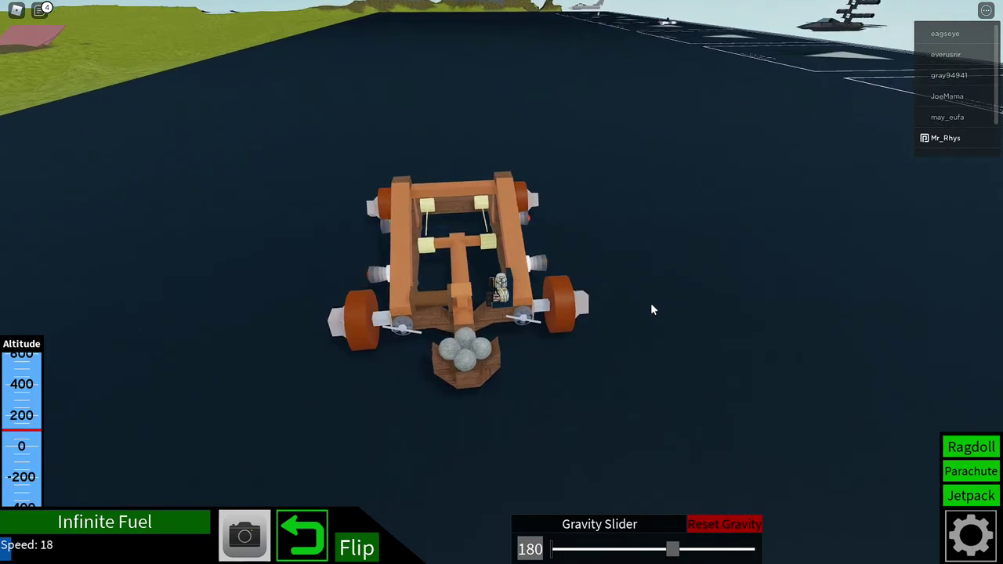
key("w")
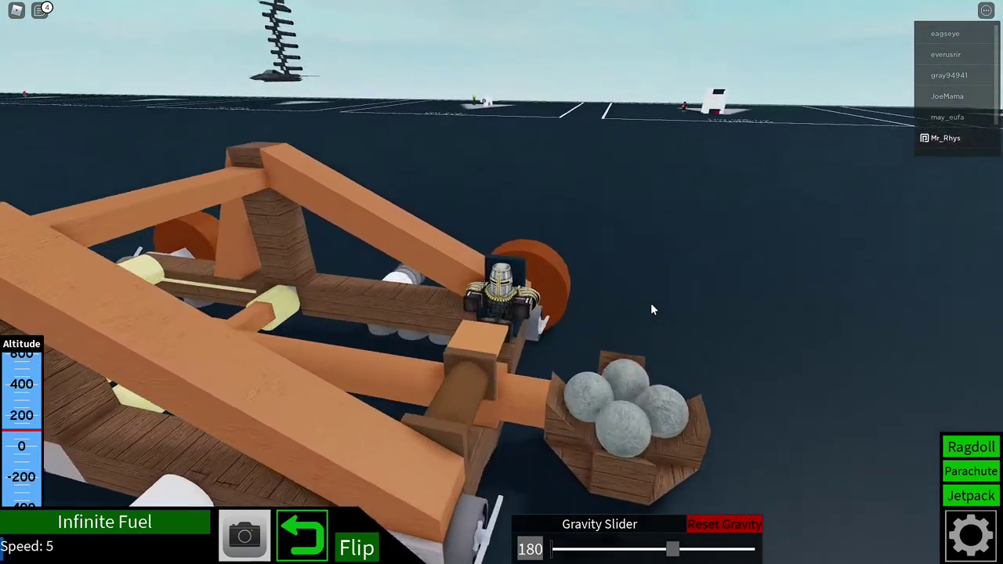
left_click_drag(650, 303, 650, 302)
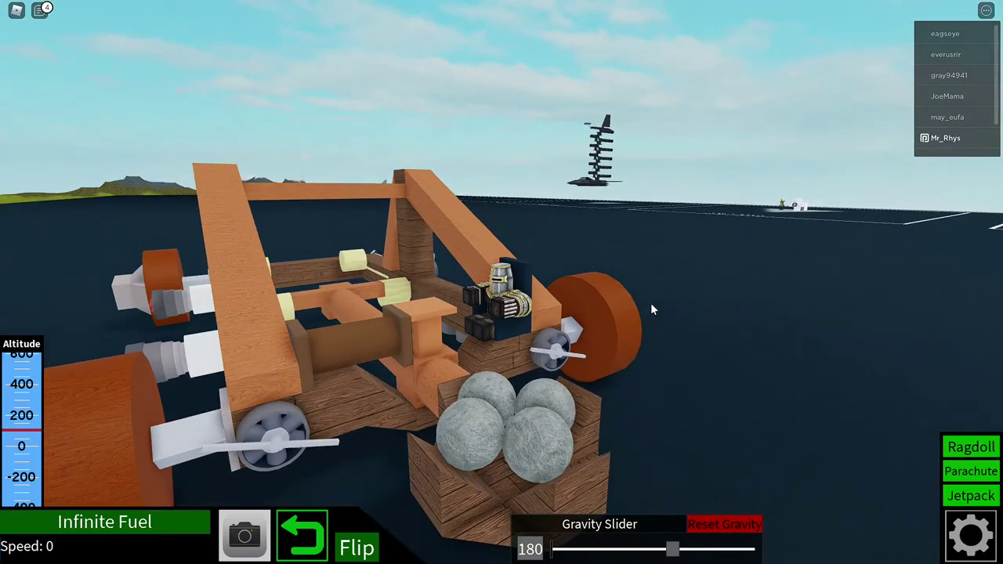
right_click(651, 303)
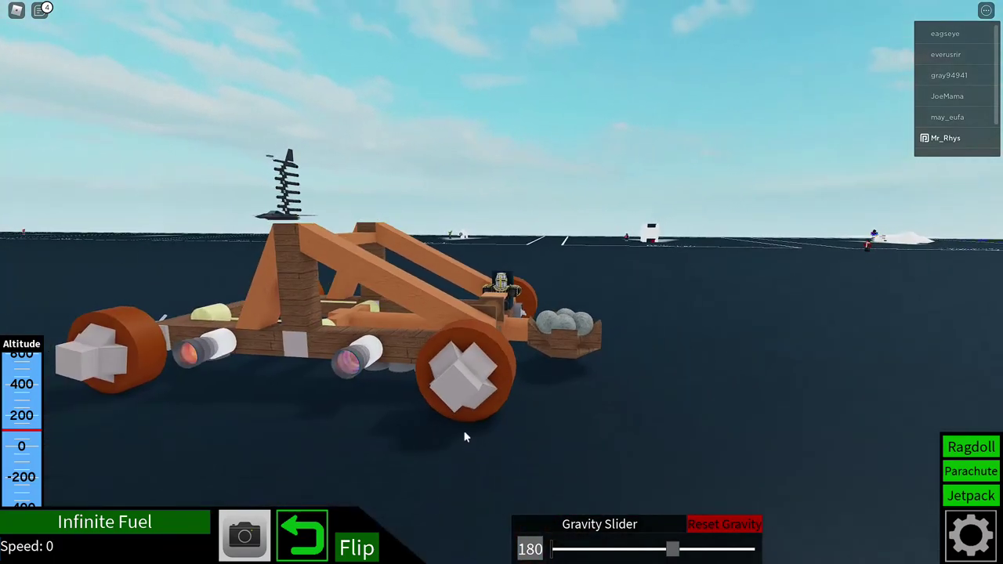
left_click_drag(468, 376, 733, 299)
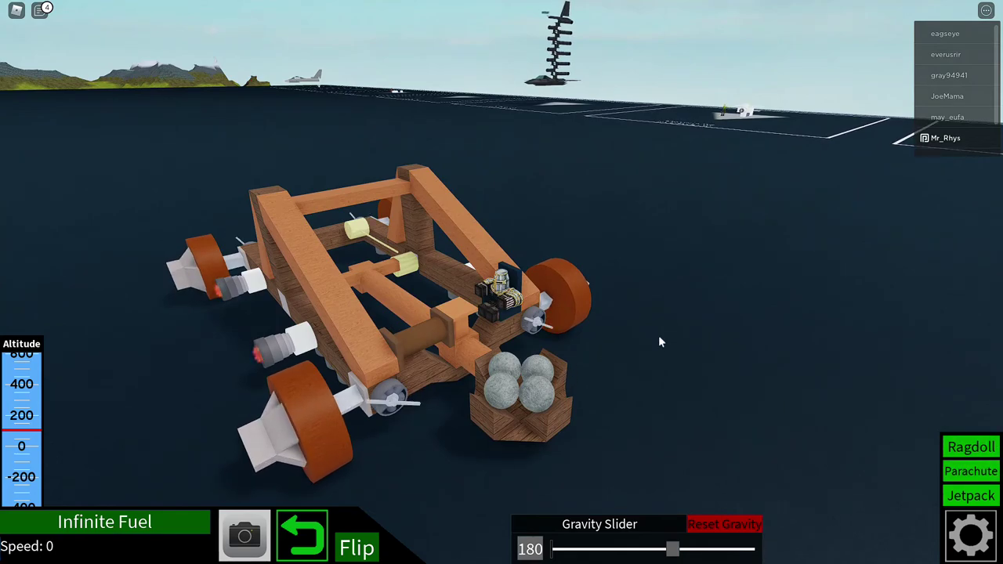
Accelerate until the catapult tumbles, fire its arm twice with Space, and end the run.
key("w")
key("w")
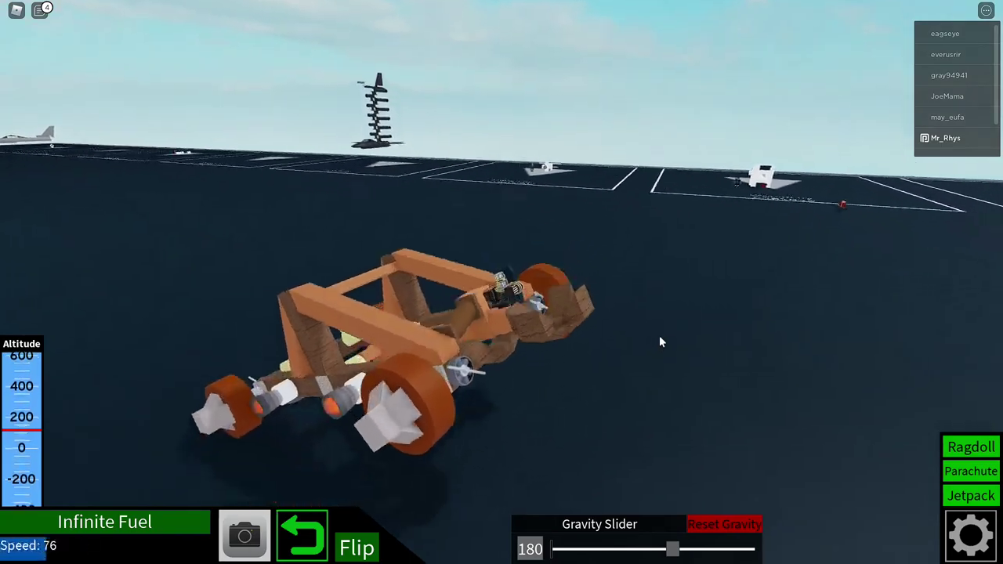
key("w")
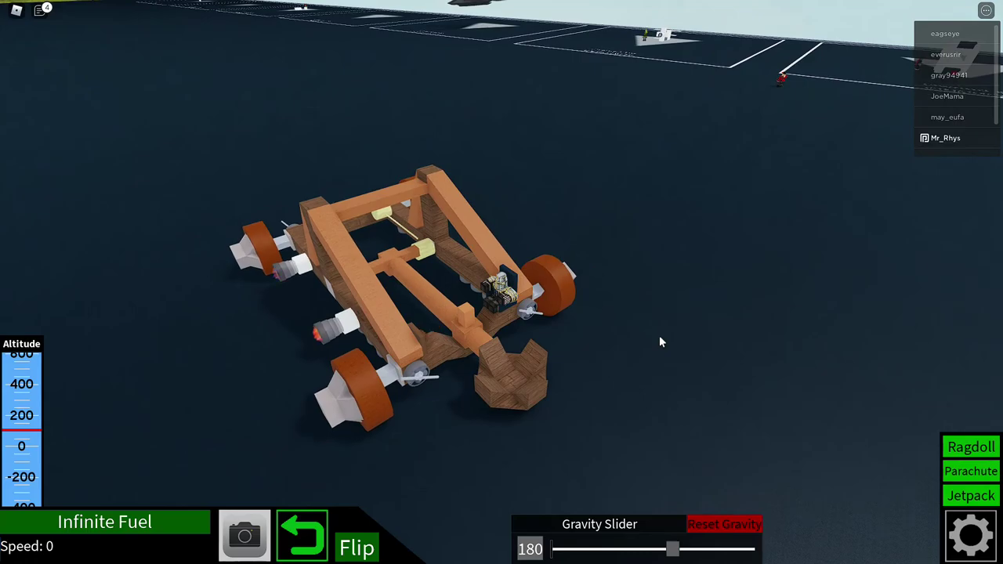
key("space")
key("space")
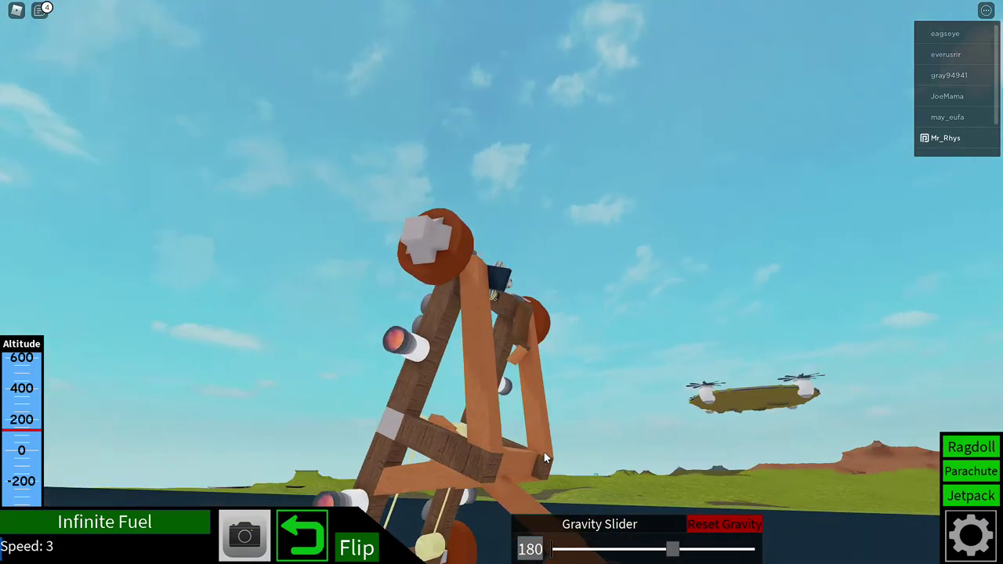
key("space")
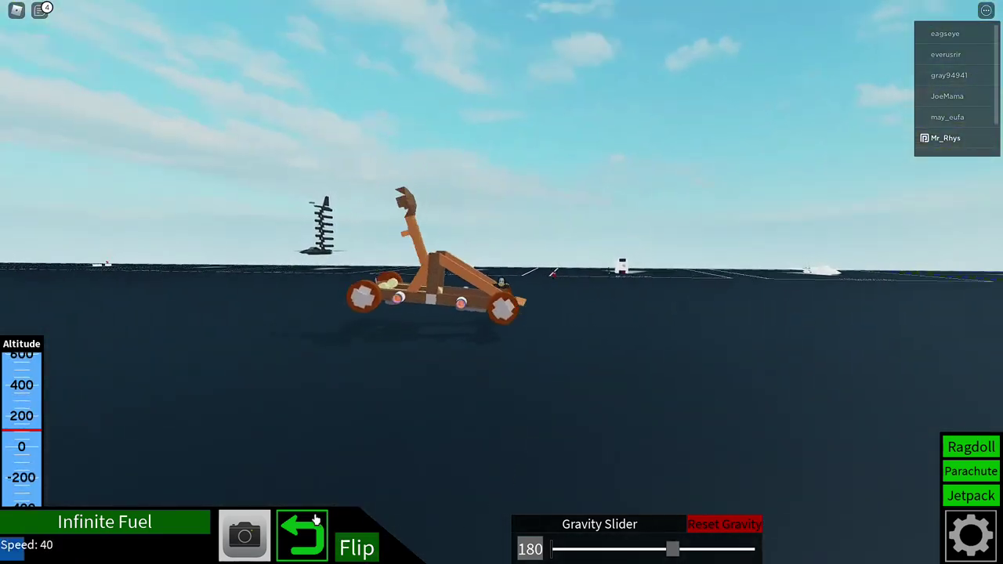
left_click(302, 532)
scroll(659, 387, "up", 8)
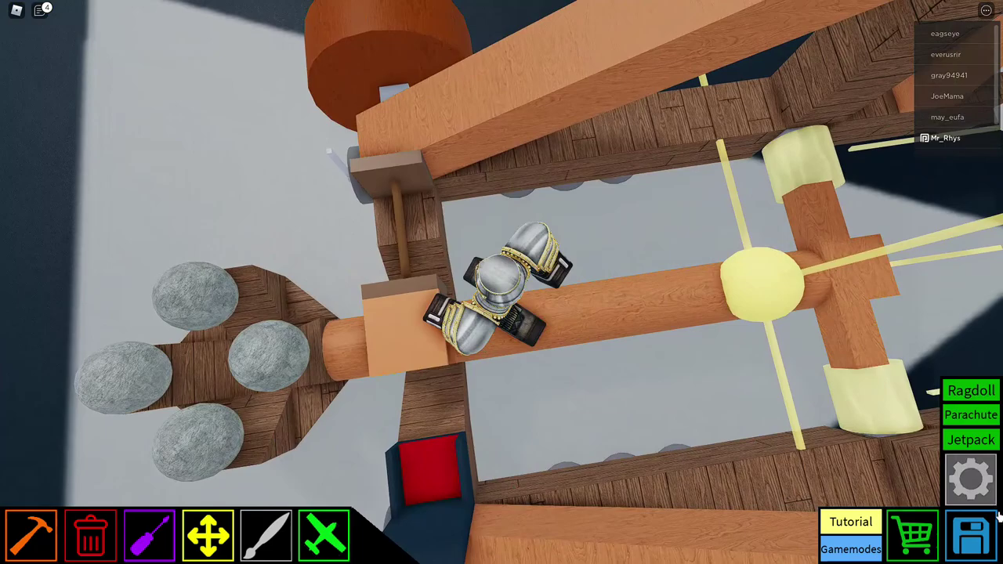
Load the Trebuchet build from save Slot 16 and confirm the replacement.
left_click(974, 540)
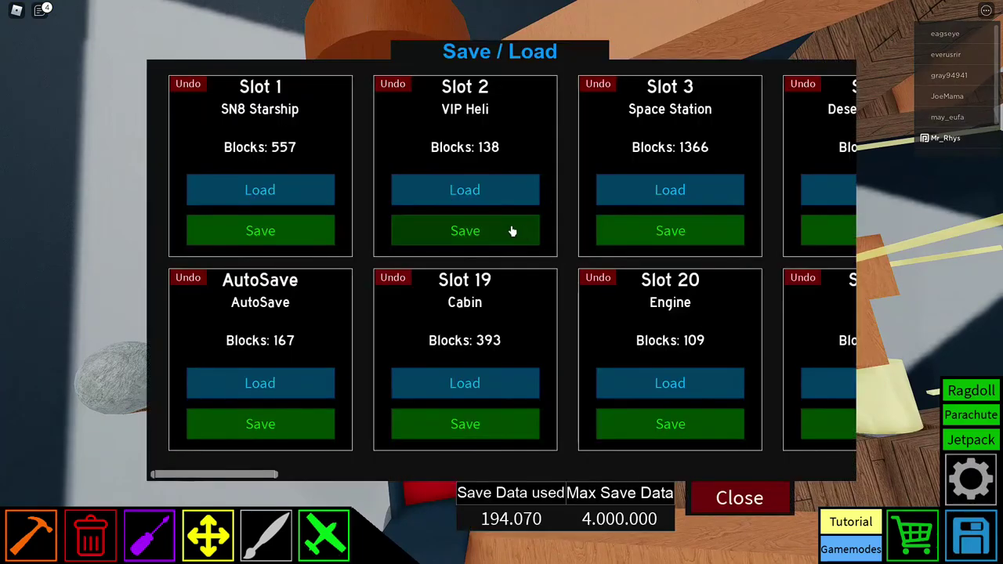
scroll(512, 231, "down", 2)
scroll(470, 236, "down", 2)
scroll(454, 242, "down", 2)
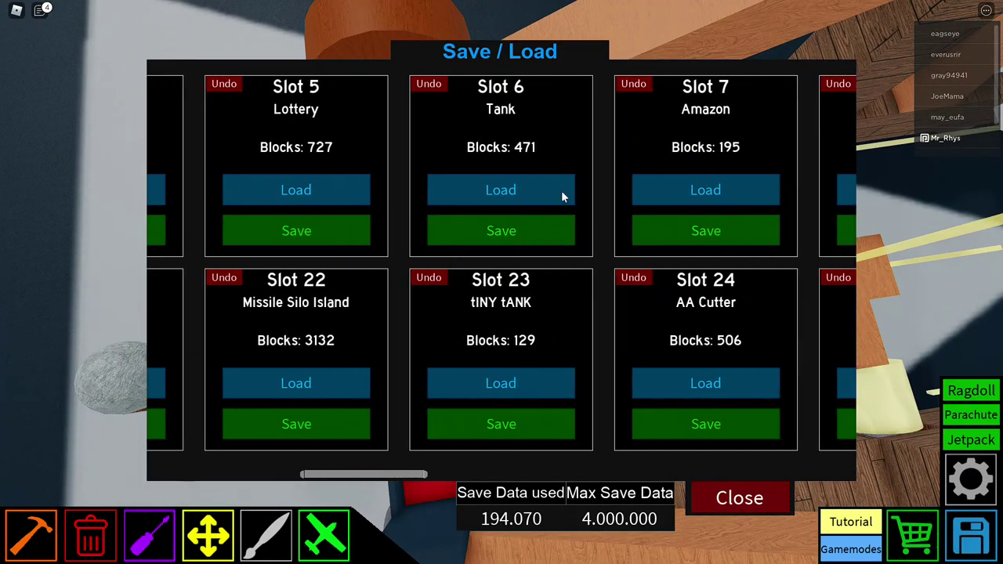
scroll(486, 266, "down", 2)
scroll(490, 264, "down", 2)
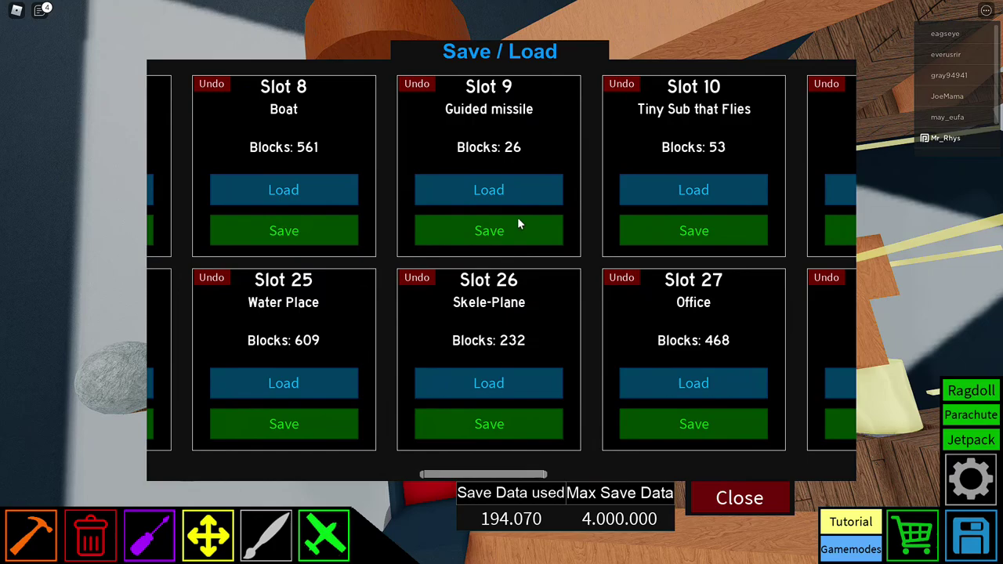
scroll(501, 219, "down", 2)
scroll(379, 129, "down", 2)
scroll(379, 129, "down", 2)
scroll(378, 130, "down", 2)
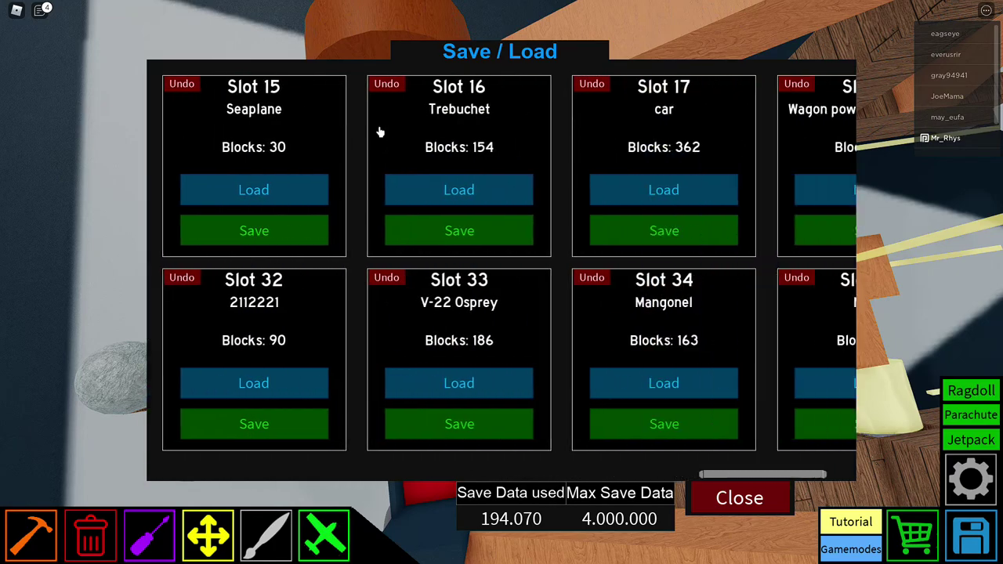
scroll(470, 196, "down", 1)
left_click(540, 190)
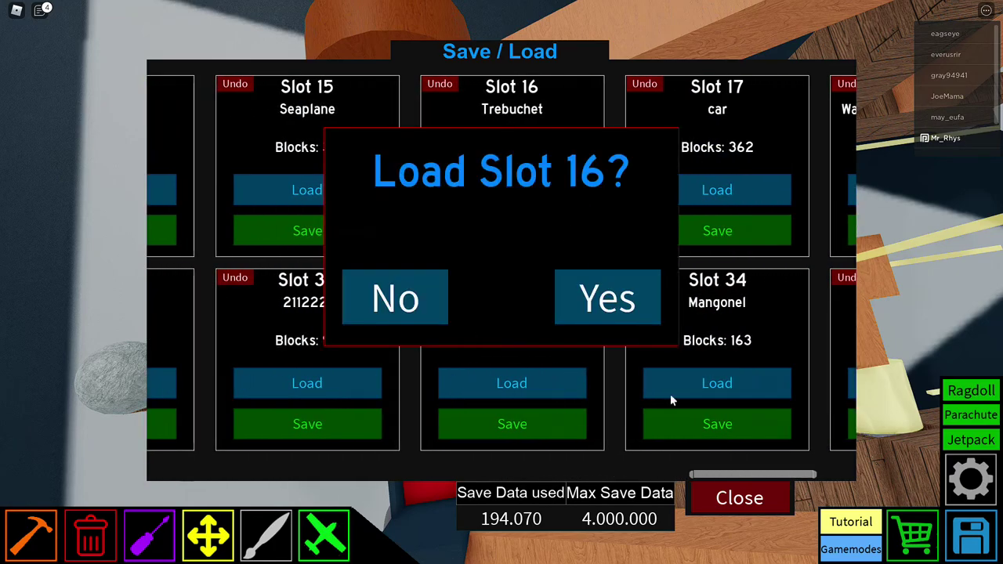
left_click(615, 305)
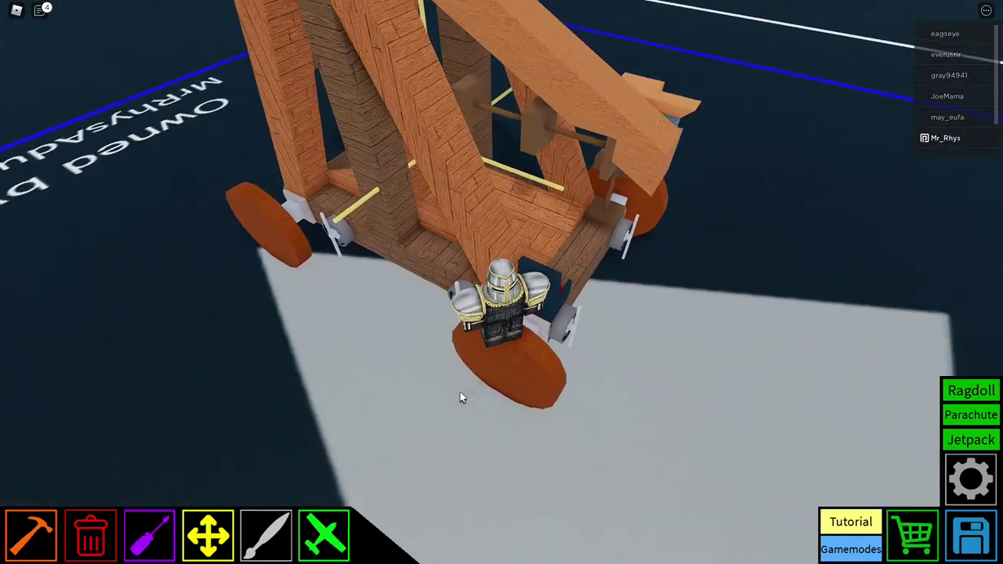
Spawn the trebuchet for a test run and orbit the camera closely around it.
left_click(338, 536)
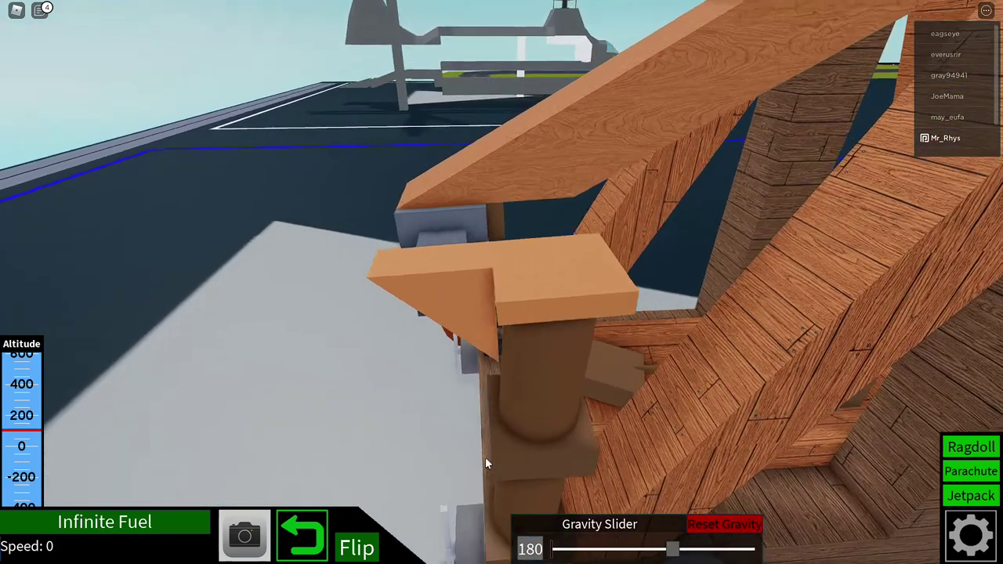
key("w")
key("w")
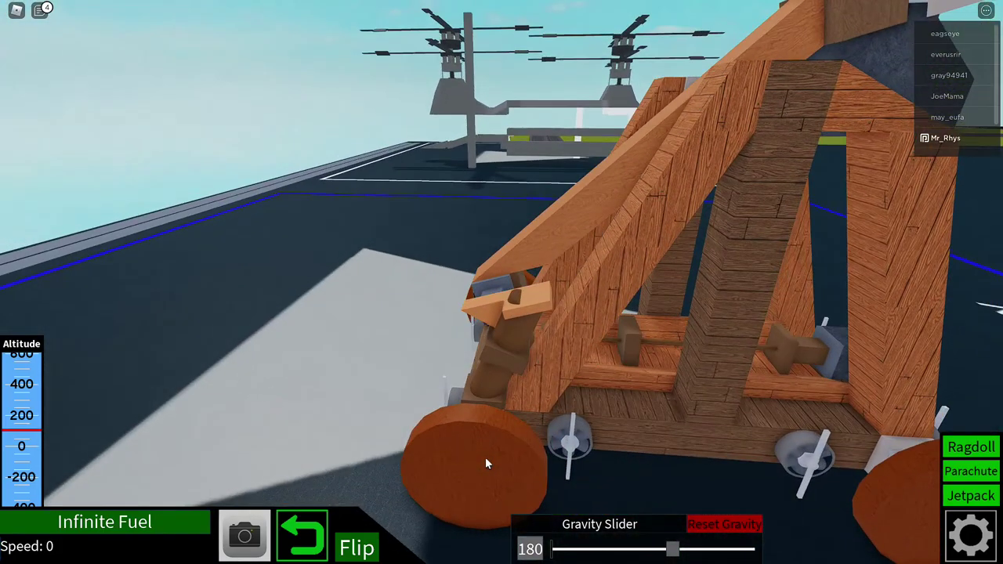
mouse_move(486, 458)
left_mouse_down()
mouse_move(589, 301)
mouse_move(718, 176)
left_mouse_up()
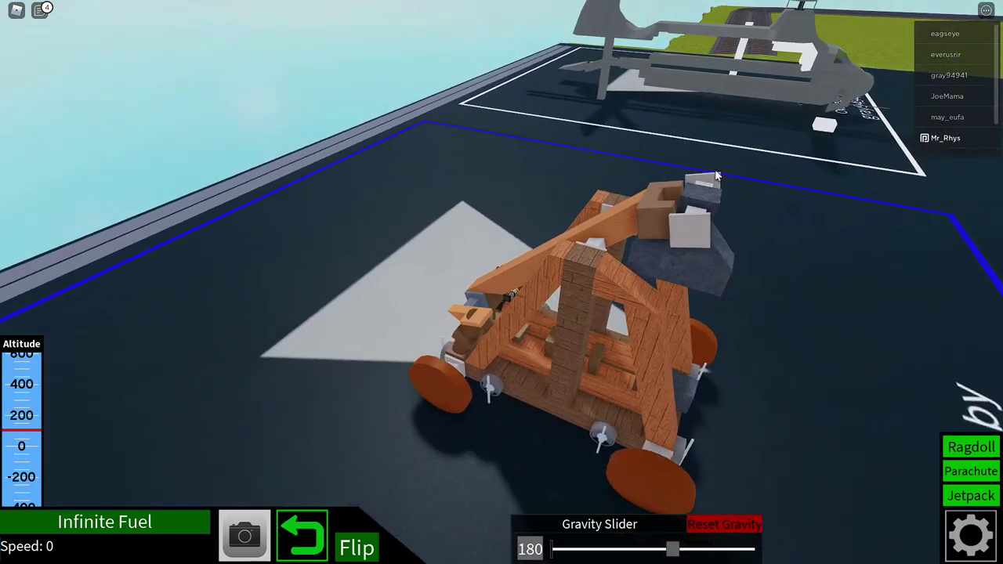
left_click_drag(339, 338, 378, 329)
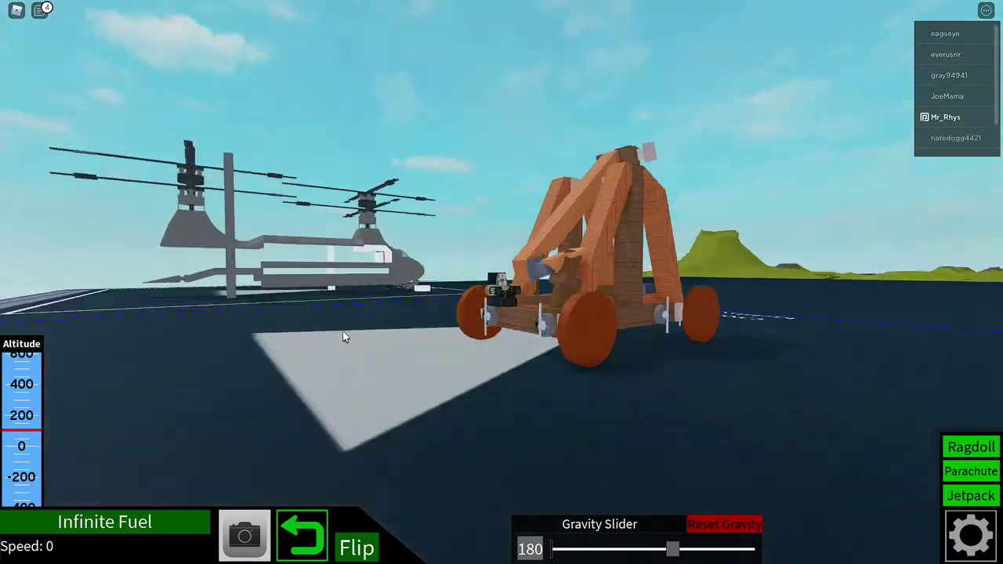
scroll(378, 329, "up", 5)
scroll(379, 329, "down", 4)
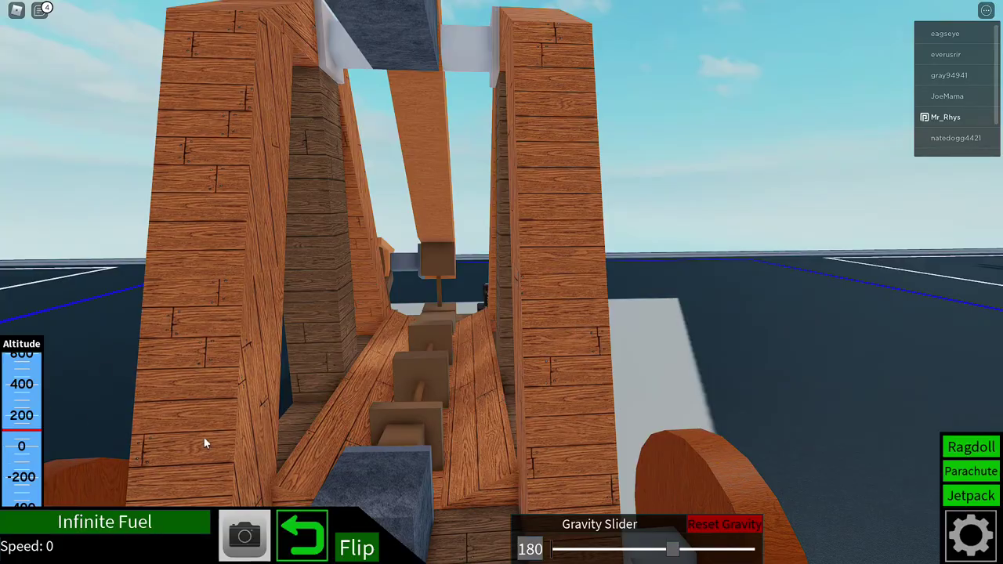
left_click_drag(546, 435, 538, 426)
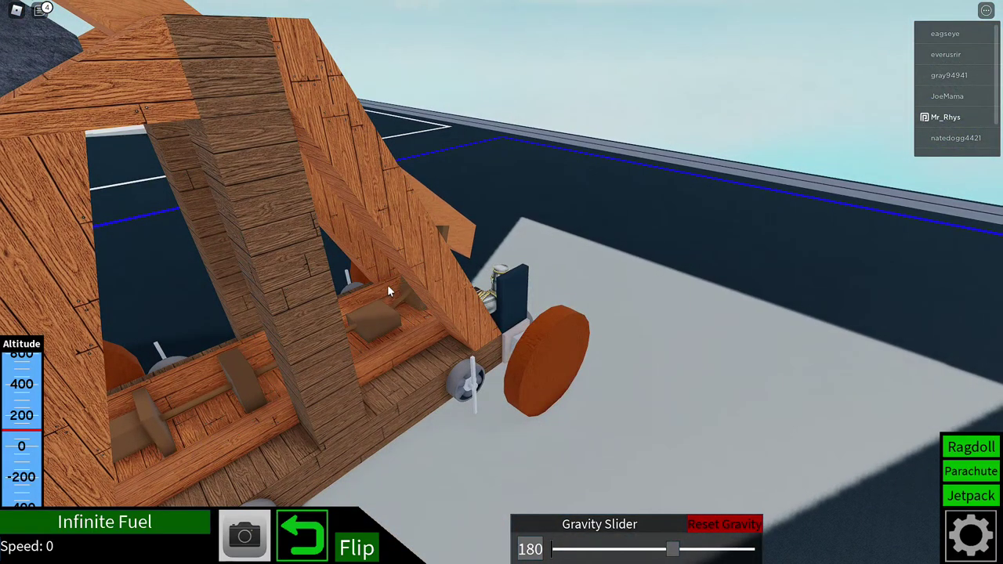
scroll(519, 282, "down", 3)
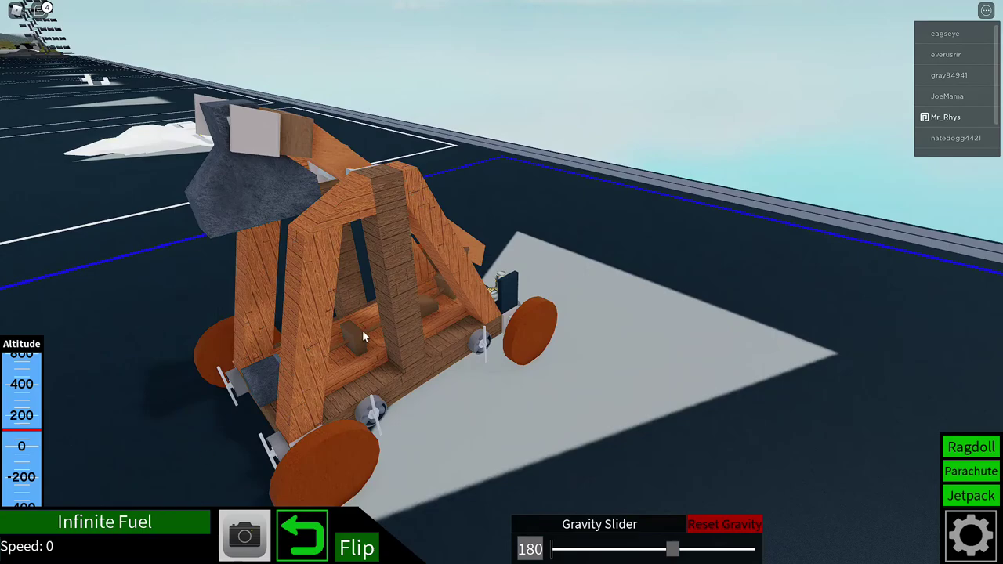
scroll(573, 336, "down", 5)
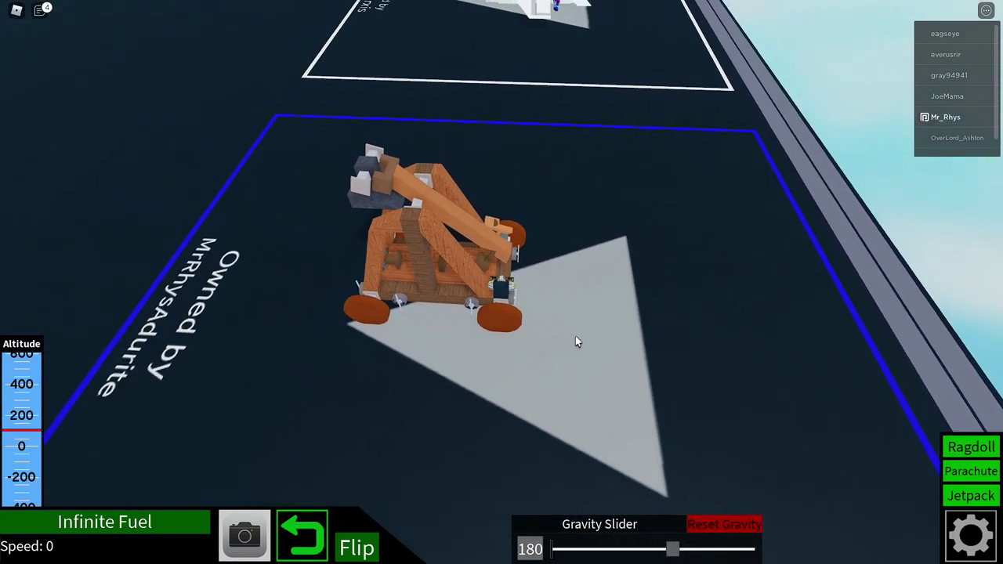
scroll(576, 335, "down", 5)
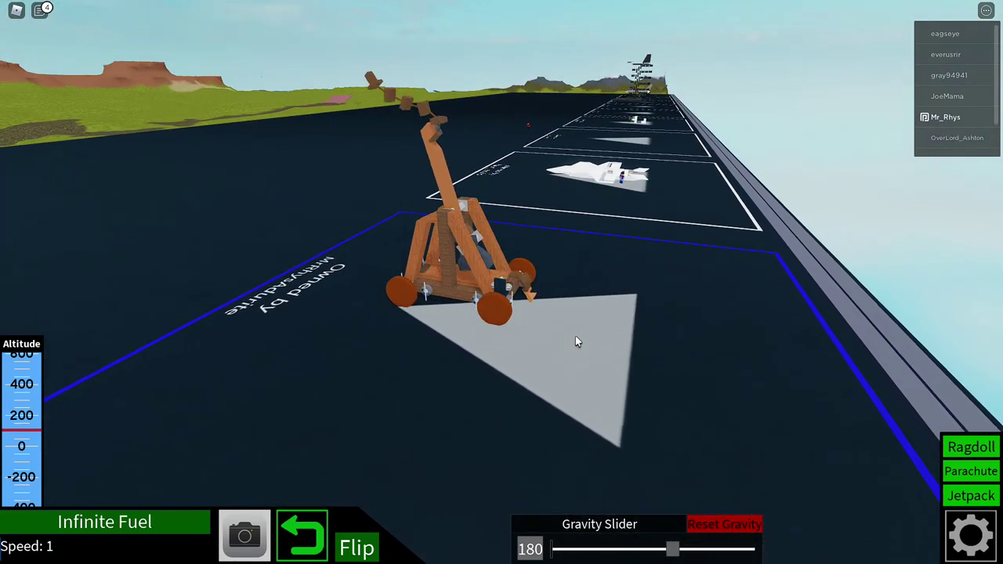
scroll(576, 335, "down", 5)
scroll(575, 335, "up", 5)
scroll(575, 335, "up", 5)
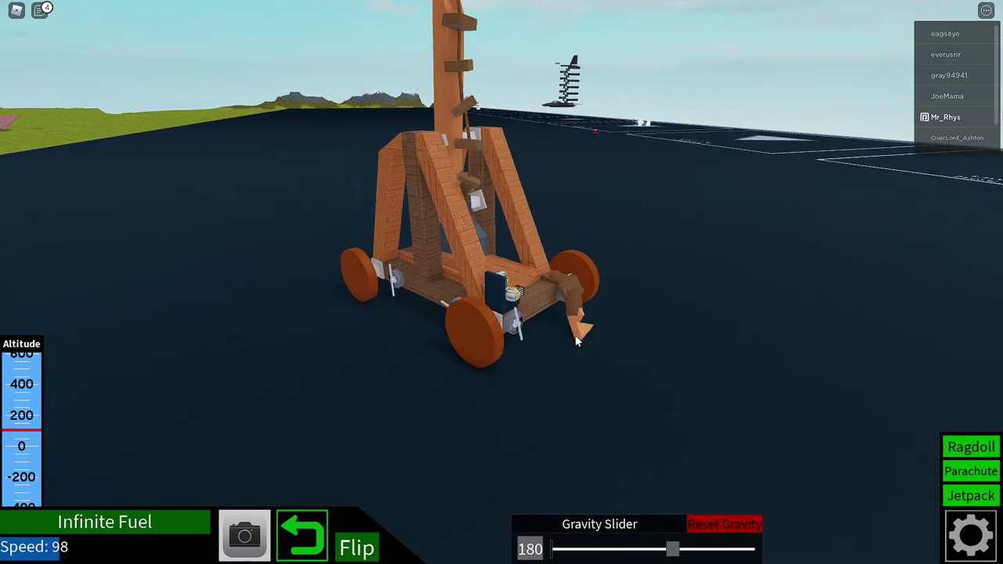
Respawn the catapult, drive it forward with W, and fire its throwing arm.
left_click(302, 535)
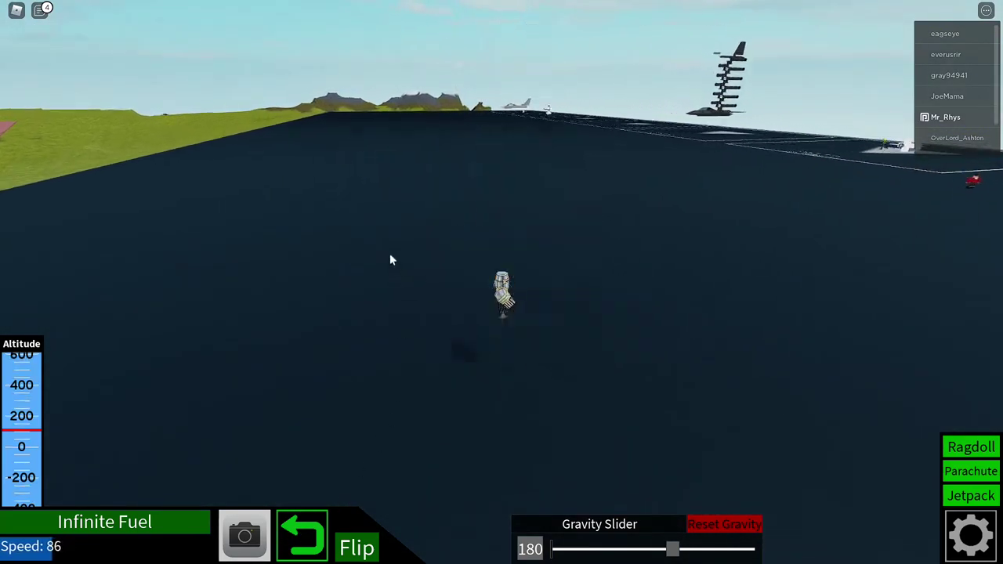
left_click(323, 535)
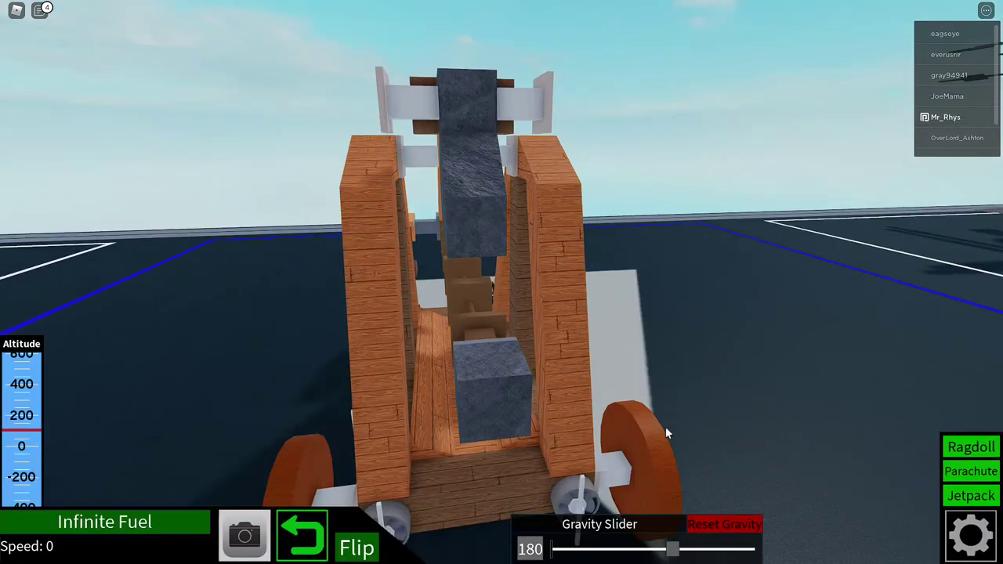
left_click_drag(543, 386, 598, 386)
key("w")
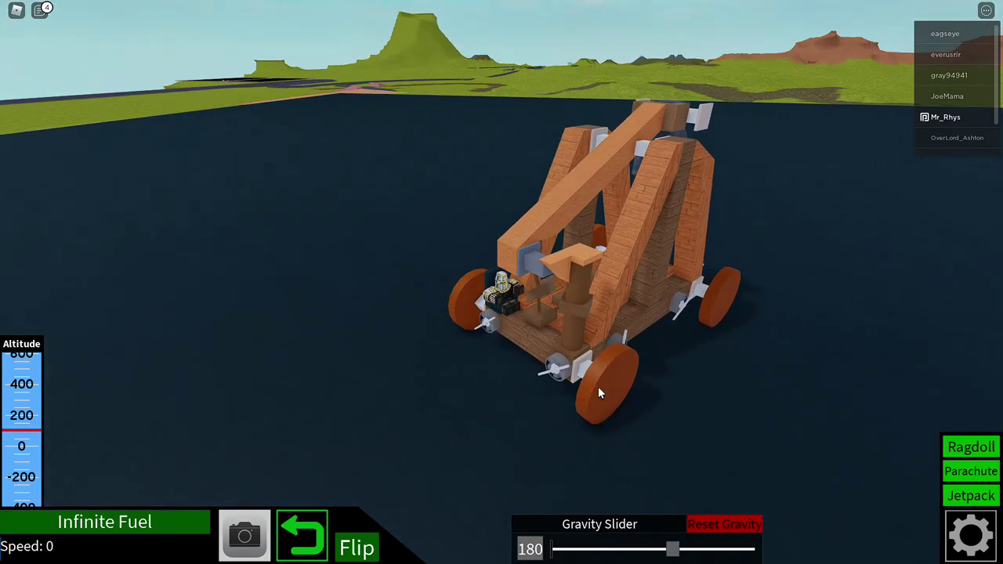
scroll(598, 387, "up", 5)
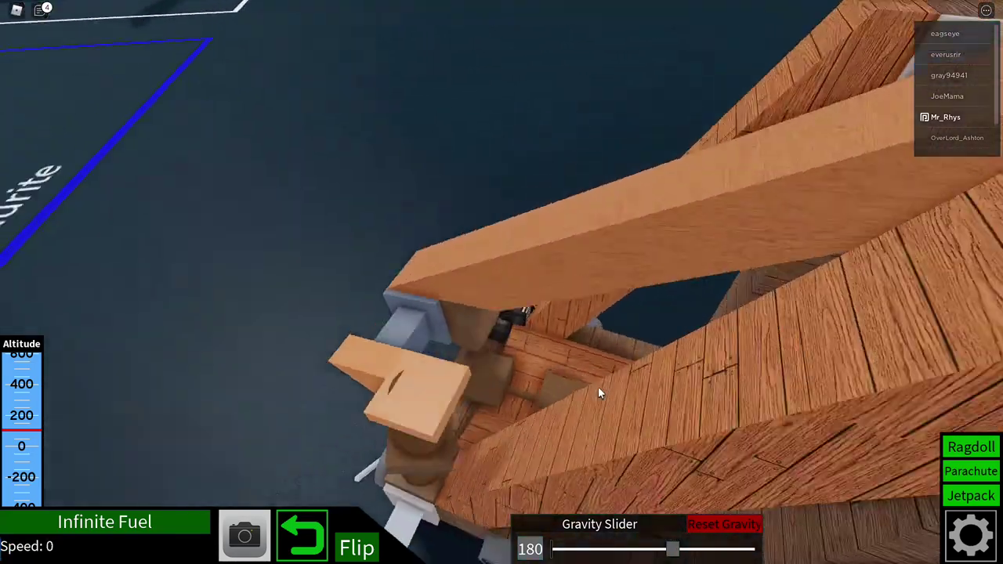
key("Right")
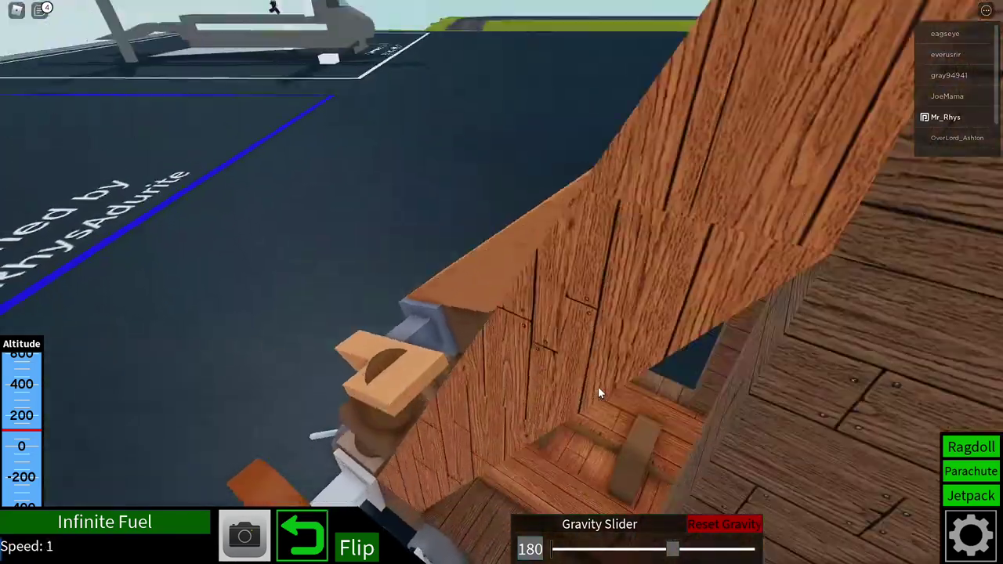
scroll(598, 386, "down", 8)
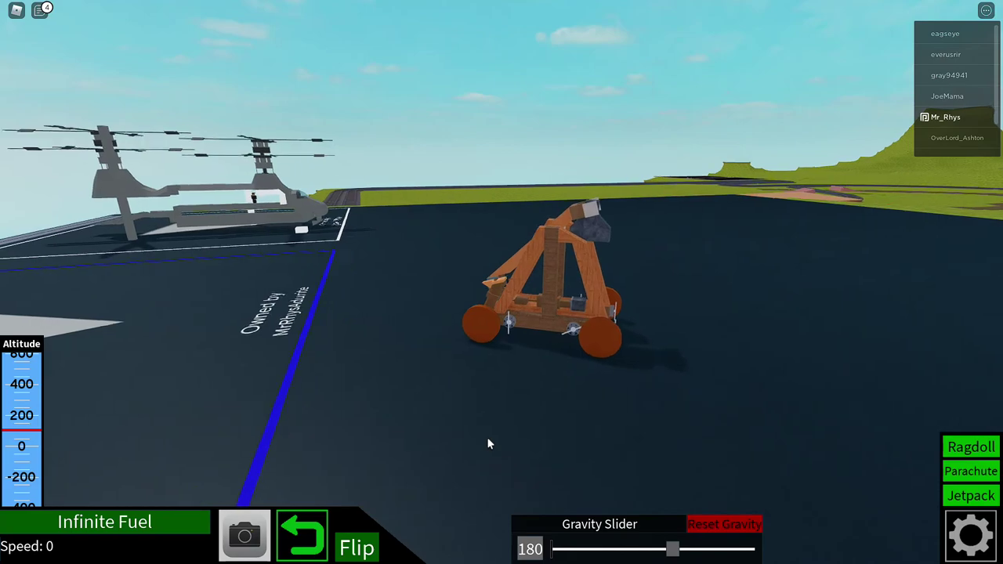
left_click(487, 437)
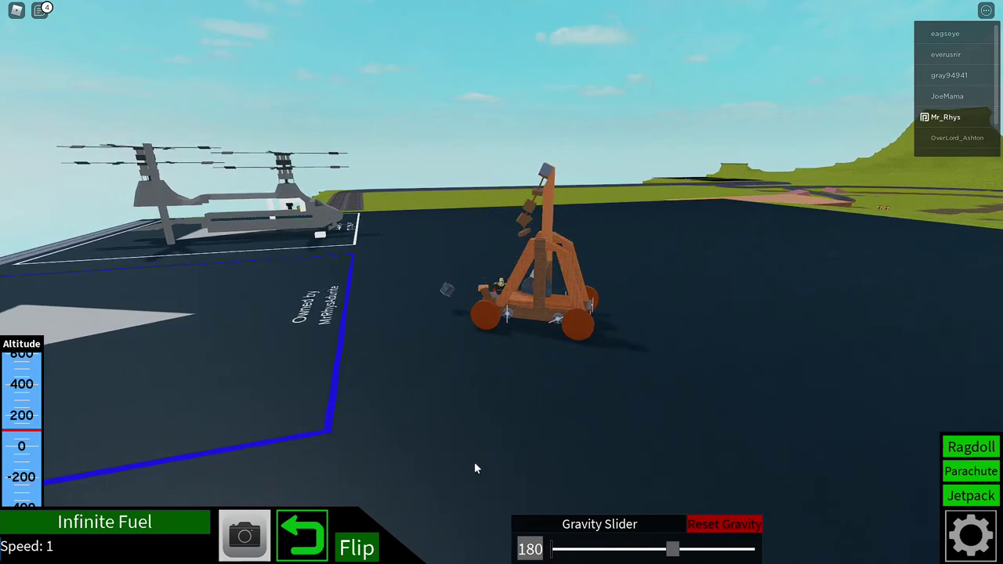
scroll(474, 461, "up", 6)
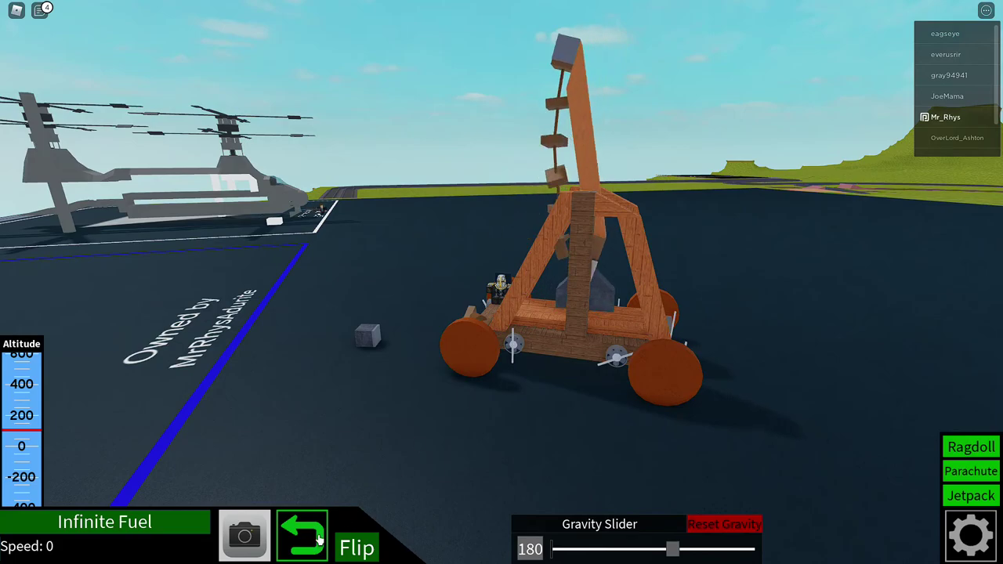
Return the catapult to the build plot and circle the camera around it down to ground level.
left_click(303, 536)
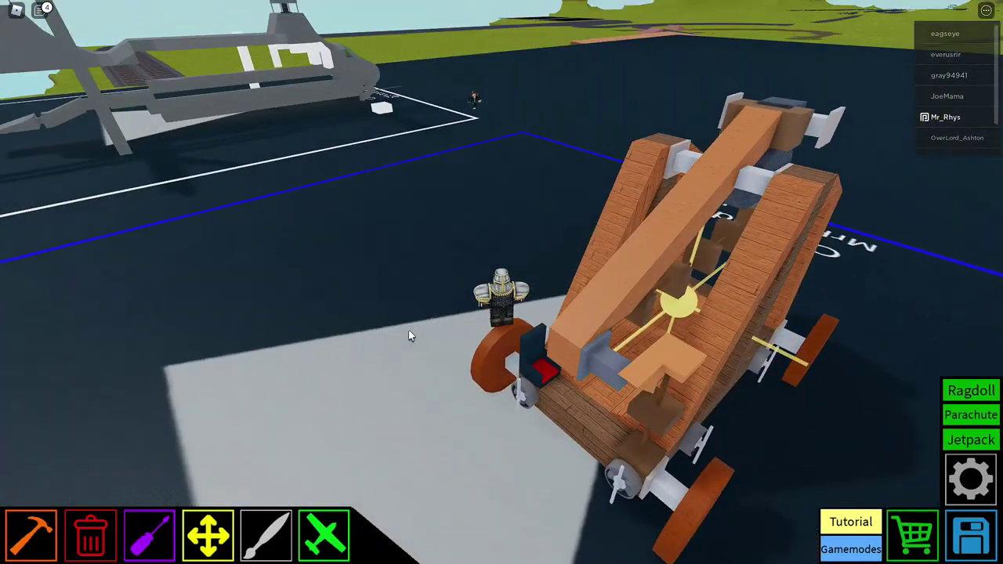
key("Left")
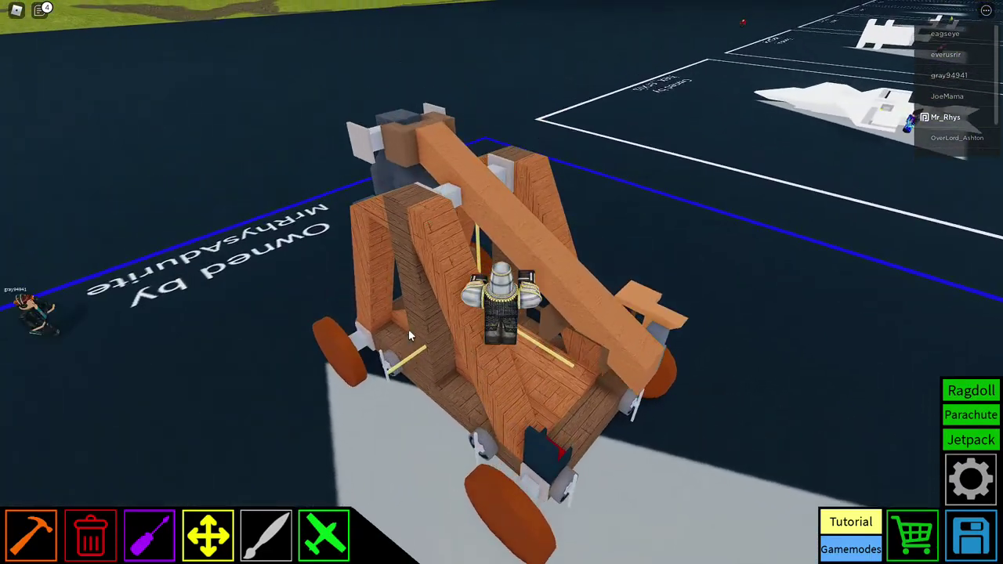
key("Left")
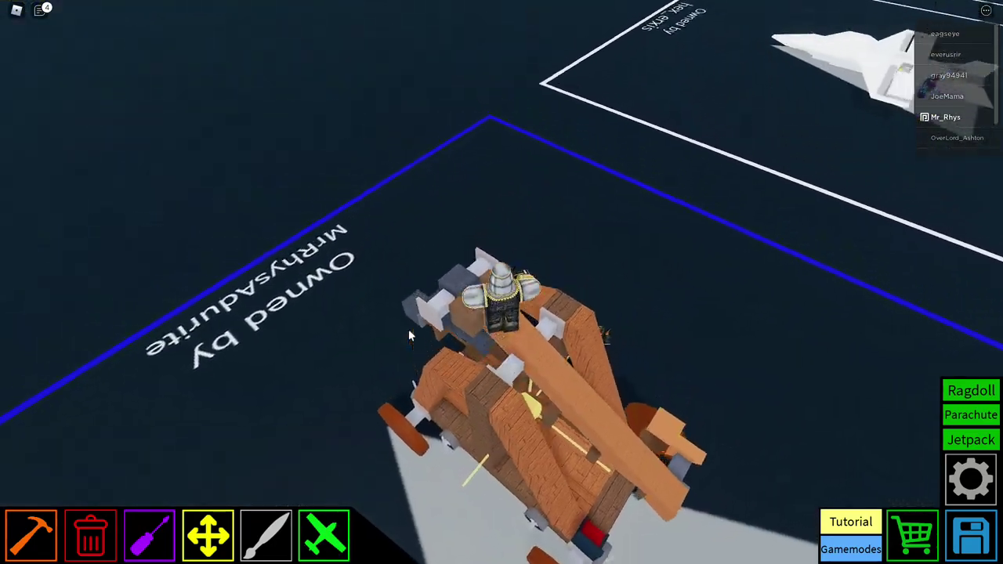
scroll(554, 287, "up", 6)
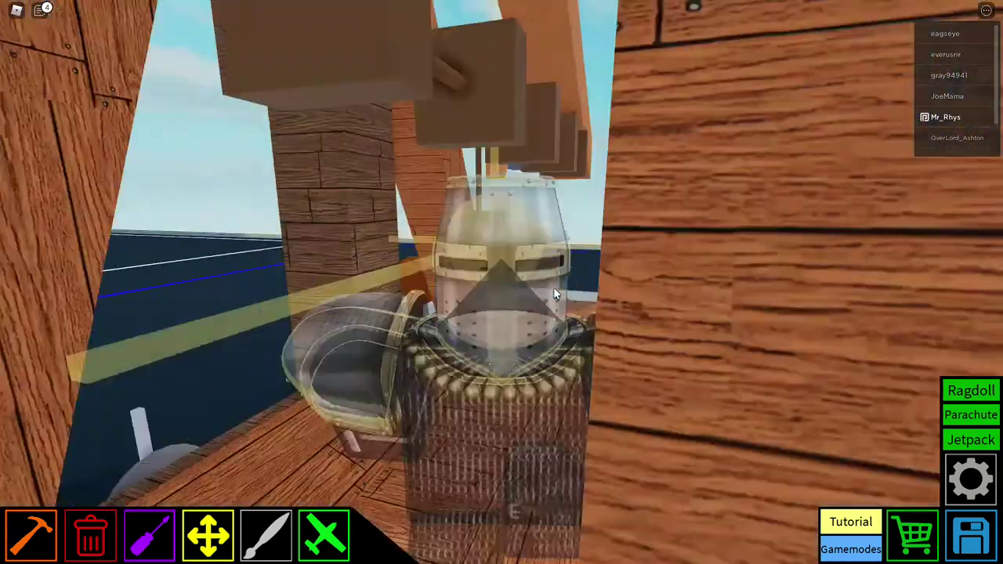
scroll(554, 287, "down", 8)
key("Left")
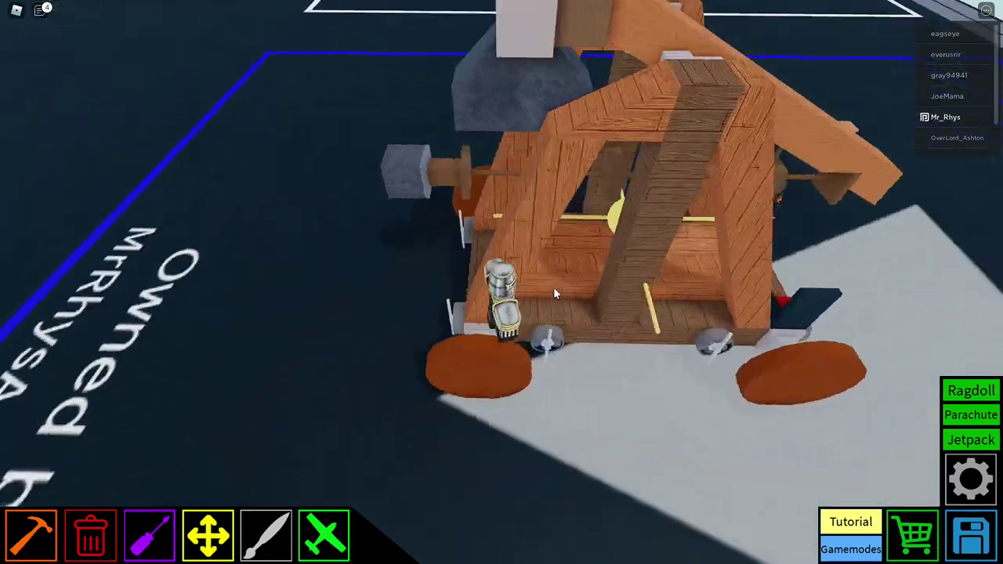
left_click_drag(554, 286, 559, 293)
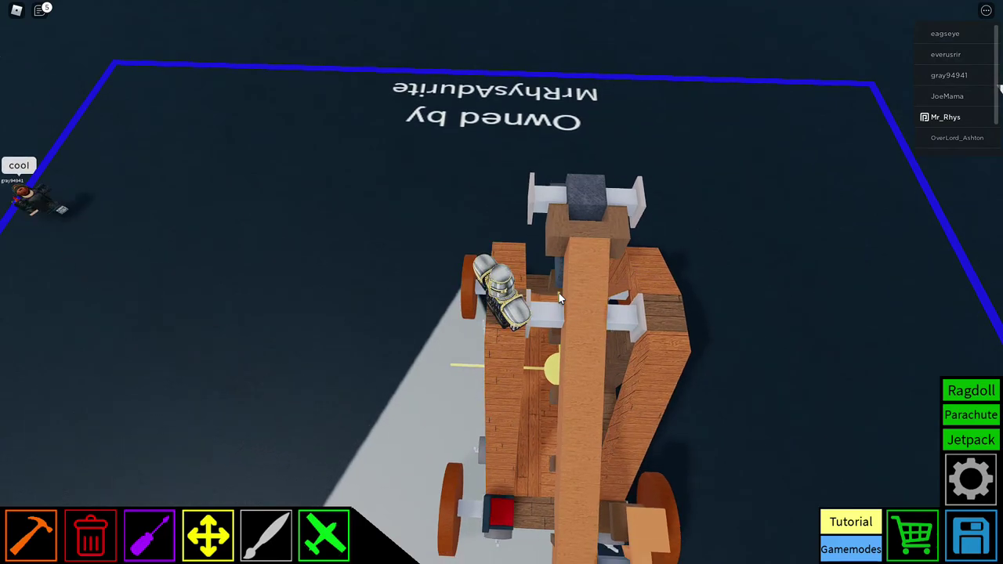
mouse_move(559, 294)
left_mouse_down()
mouse_move(577, 224)
mouse_move(414, 116)
mouse_move(527, 191)
mouse_move(428, 154)
left_mouse_up()
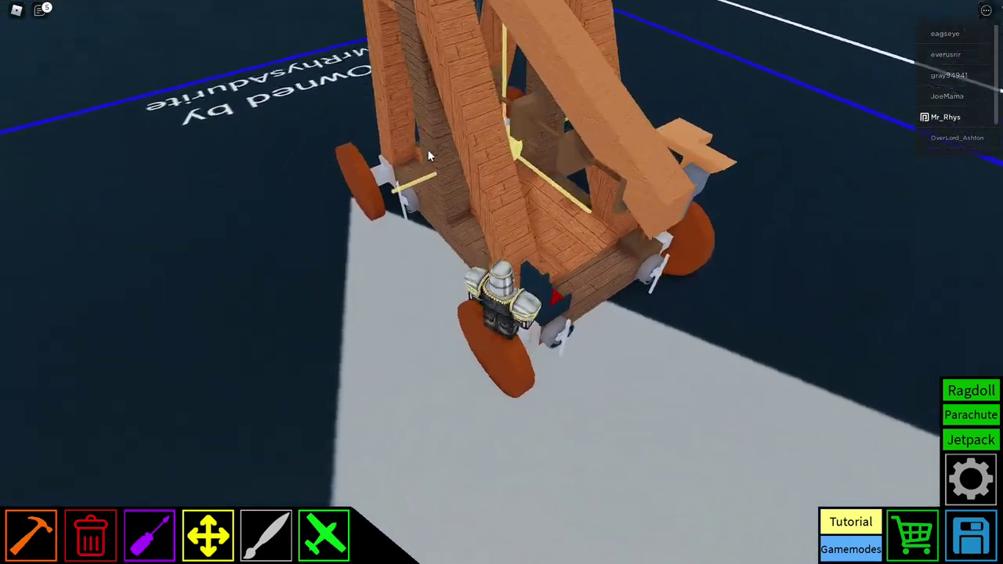
left_click_drag(427, 149, 413, 153)
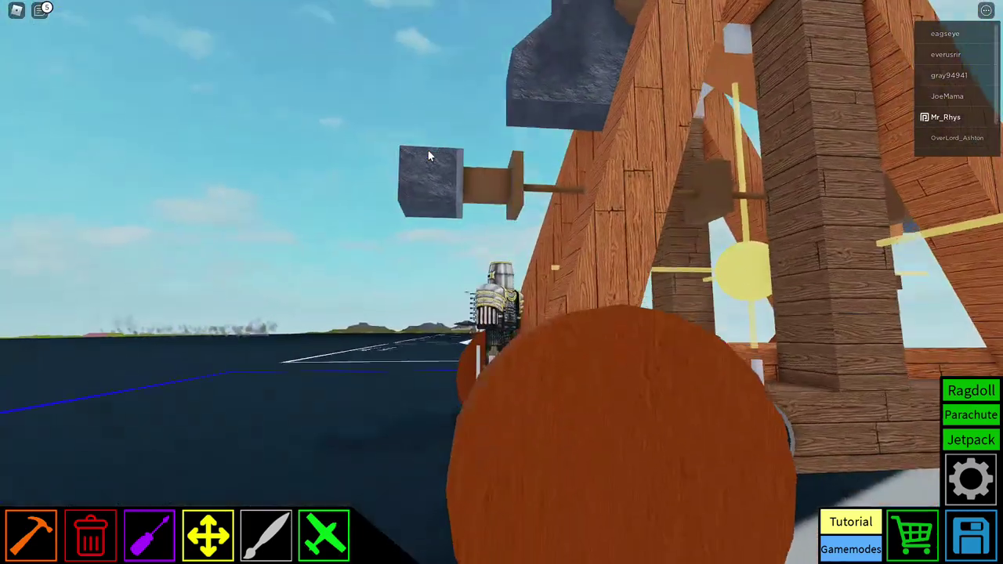
scroll(615, 466, "down", 5)
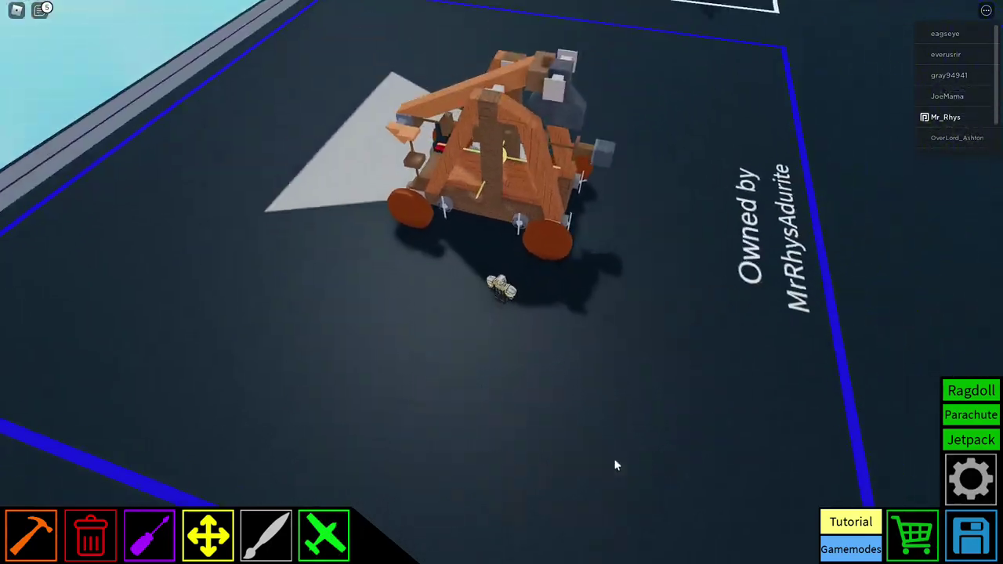
mouse_move(616, 466)
left_mouse_down()
mouse_move(490, 444)
mouse_move(605, 323)
mouse_move(739, 265)
mouse_move(862, 392)
left_mouse_up()
scroll(492, 443, "up", 5)
scroll(489, 446, "down", 5)
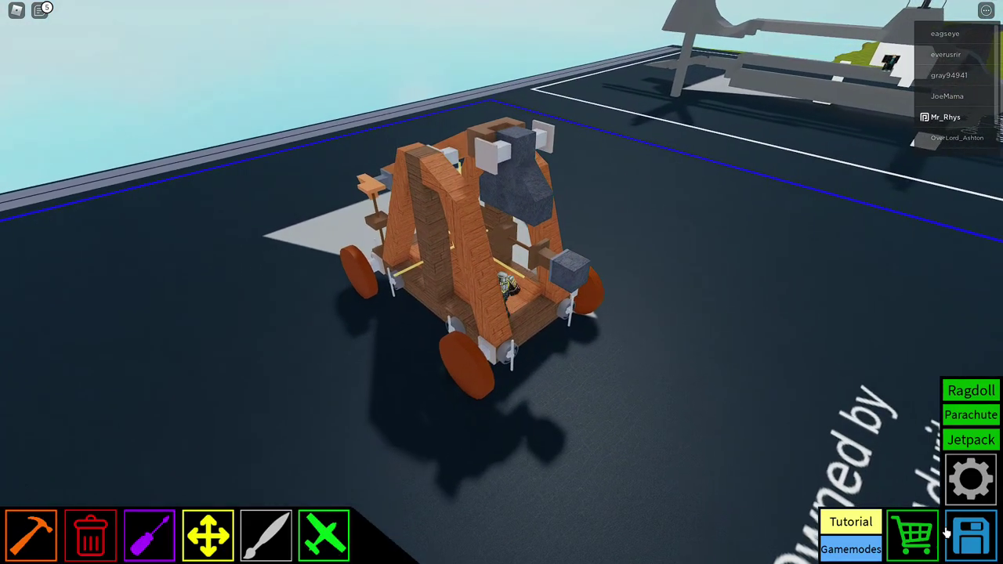
left_click(971, 535)
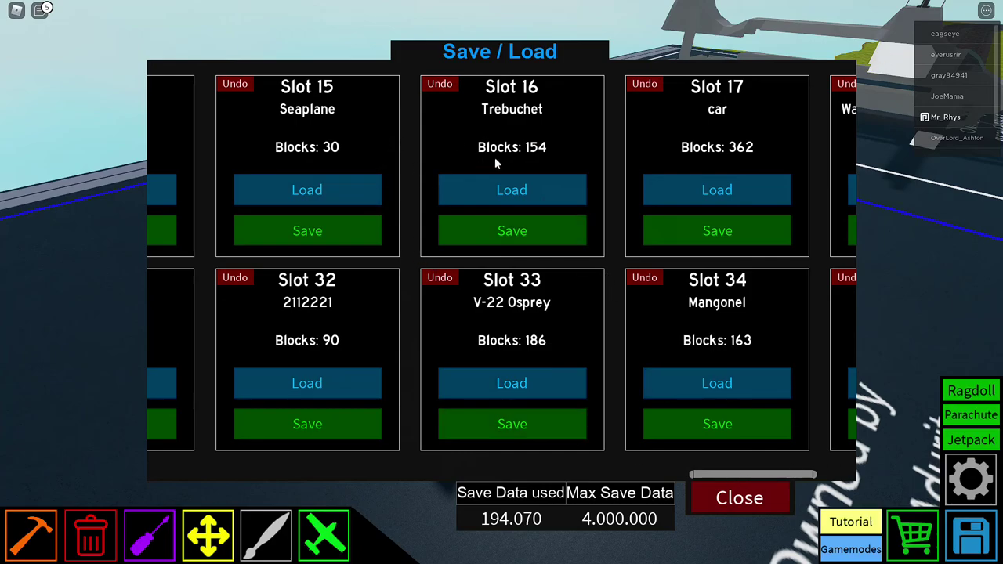
scroll(500, 122, "down", 1)
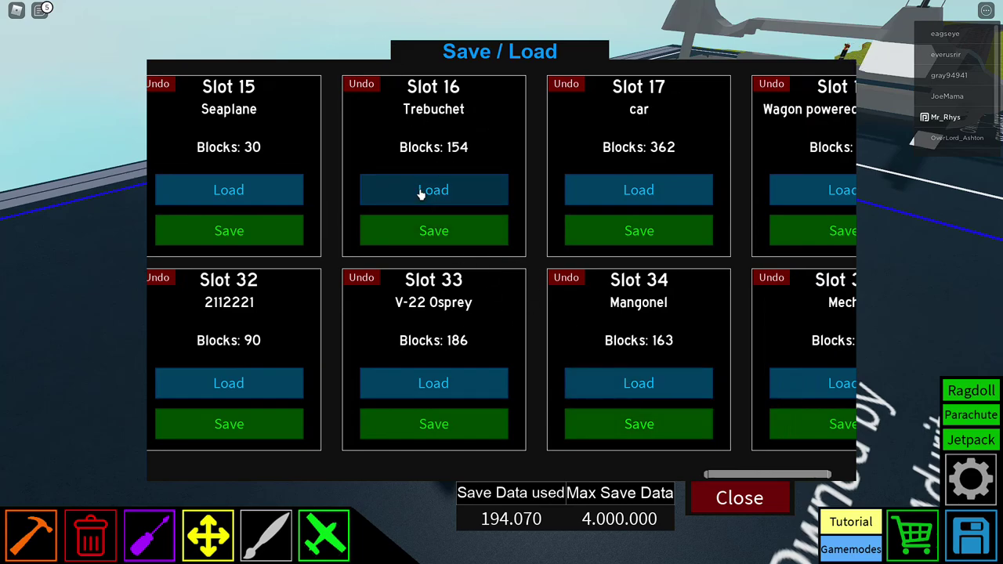
left_click(717, 502)
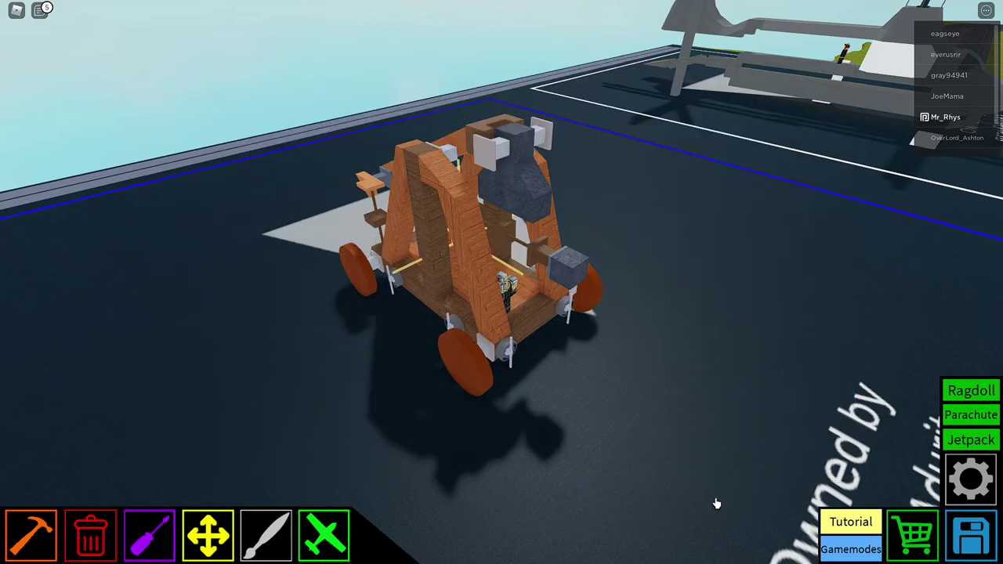
left_click(40, 11)
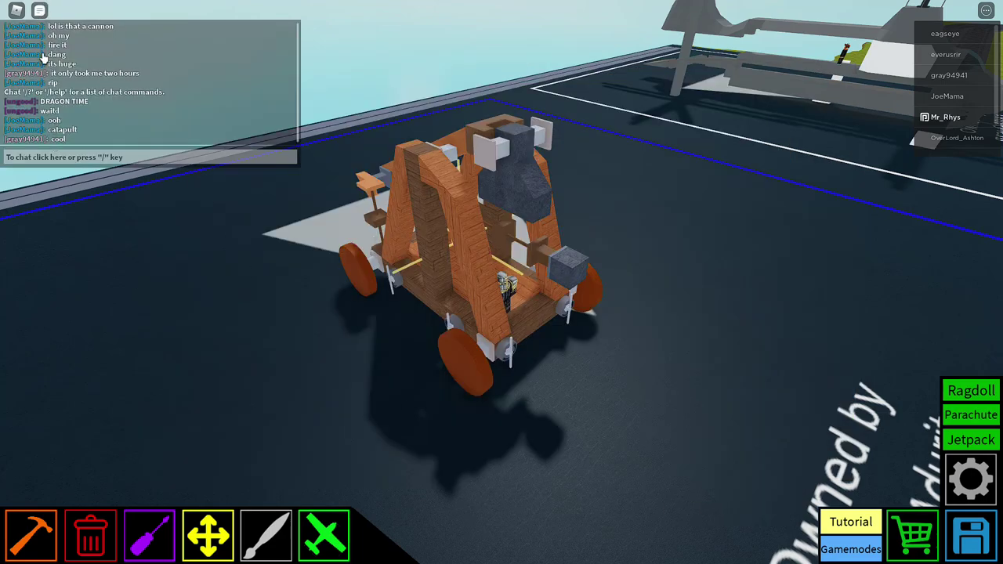
left_click(39, 13)
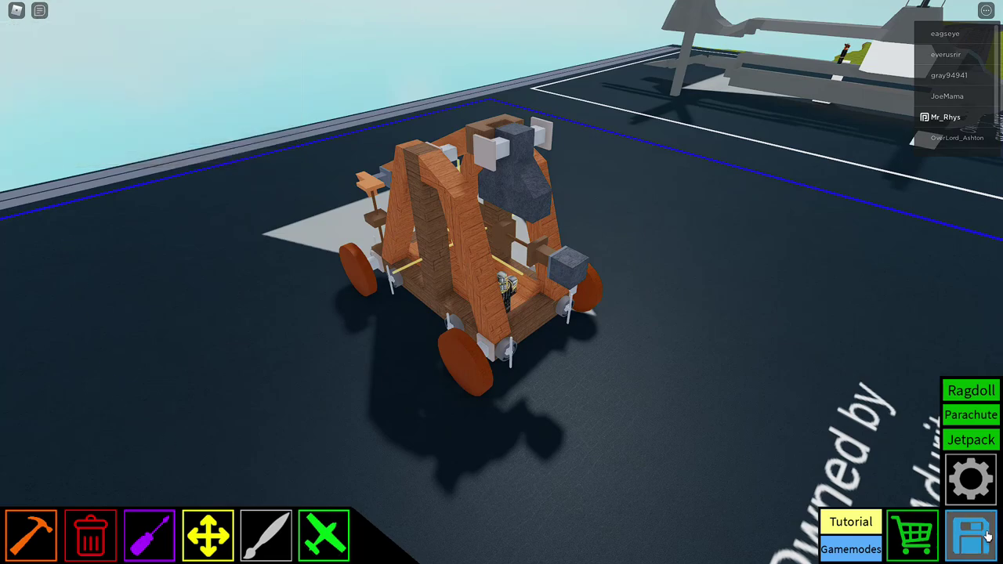
left_click(988, 536)
left_click(698, 499)
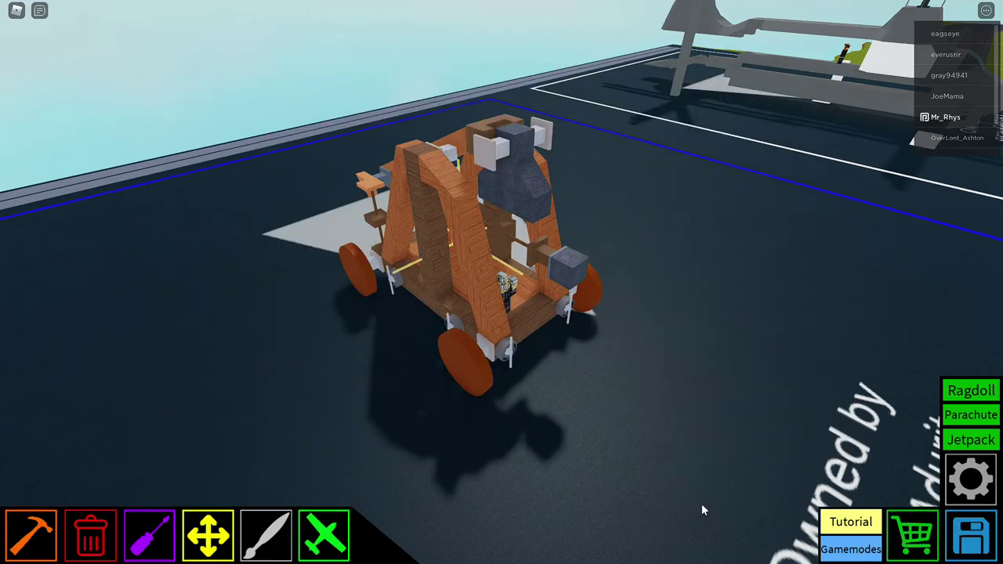